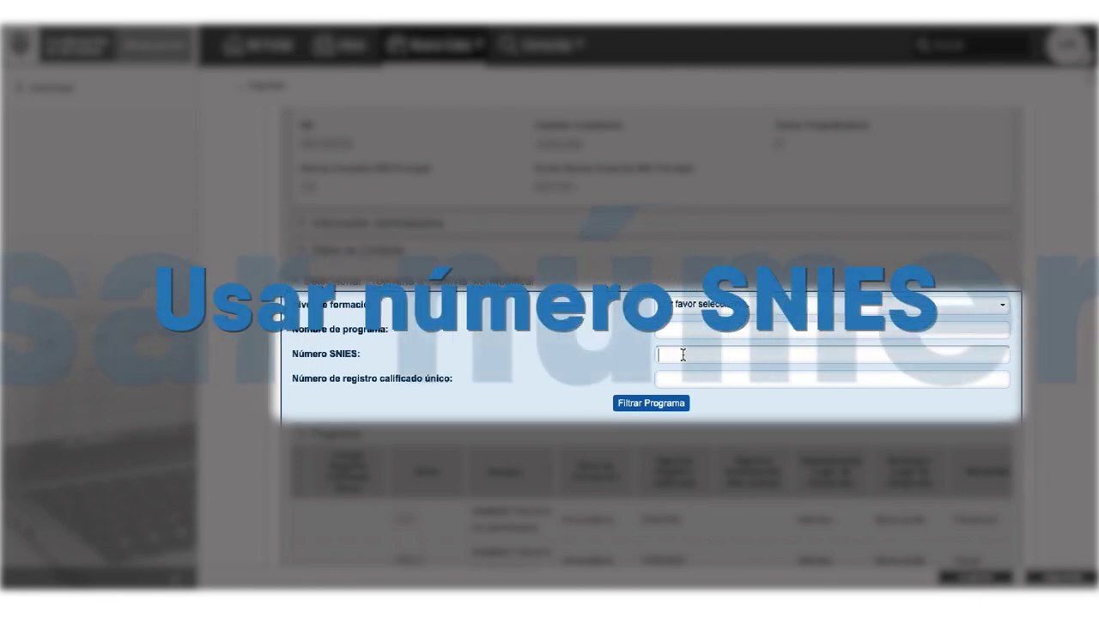
- Filter programs by the SNIES number and select CONTADURIA PUBLICA
left_click(683, 354)
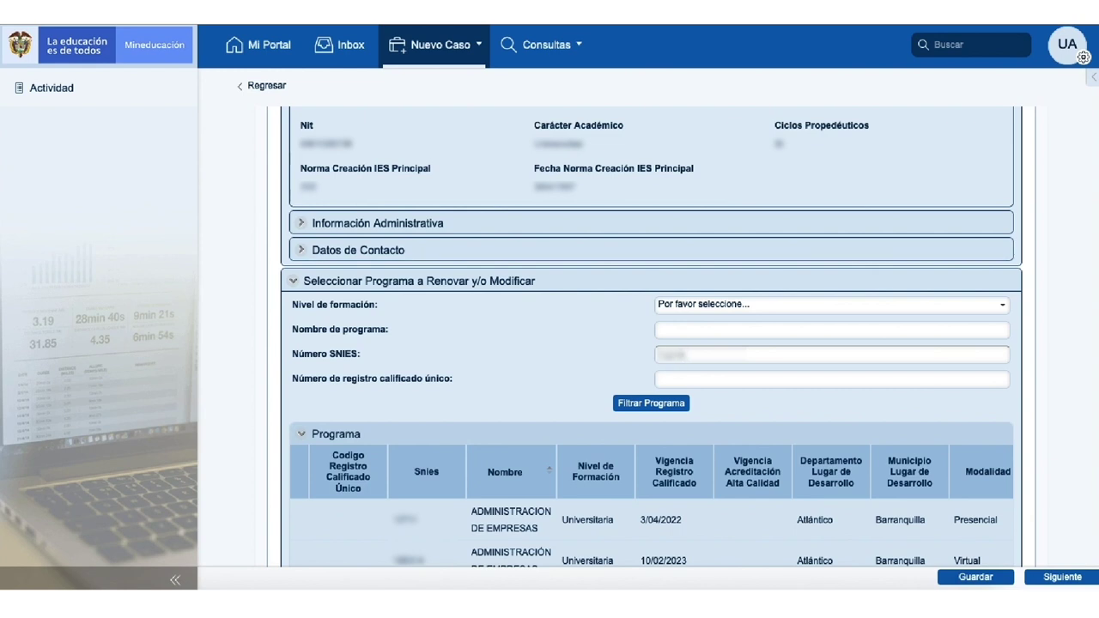
left_click(655, 404)
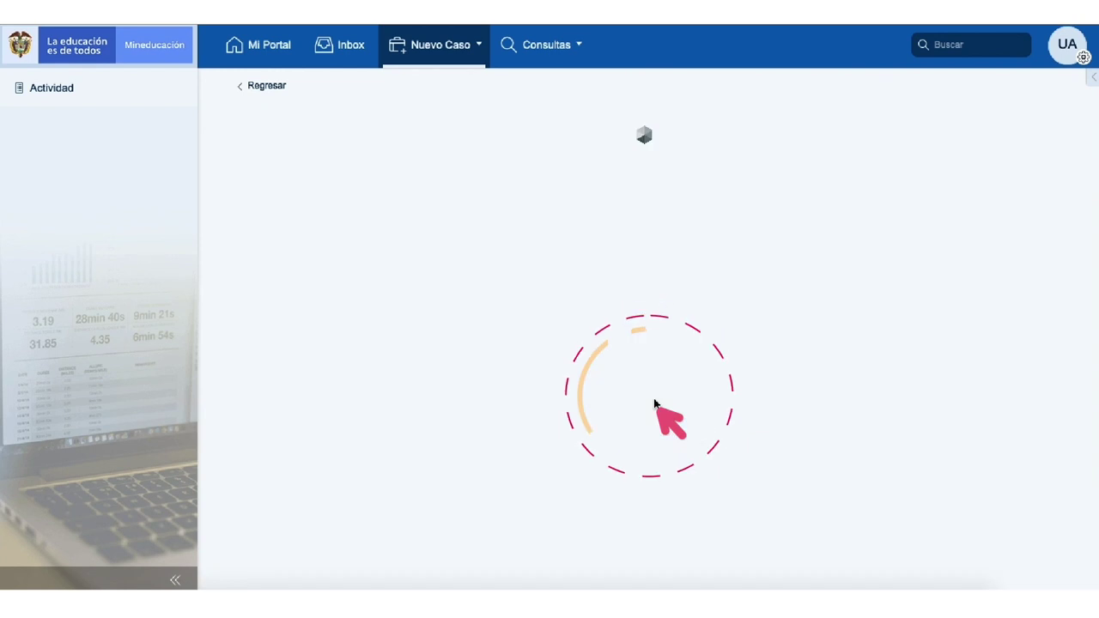
scroll(658, 405, "down", 2)
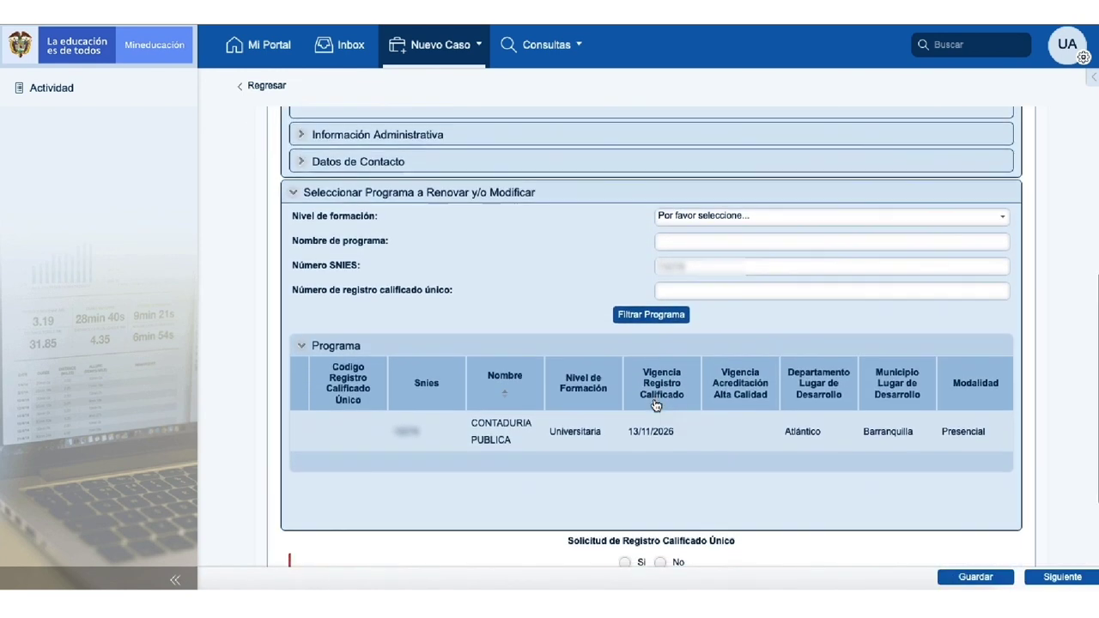
scroll(918, 430, "right", 2)
left_click(973, 427)
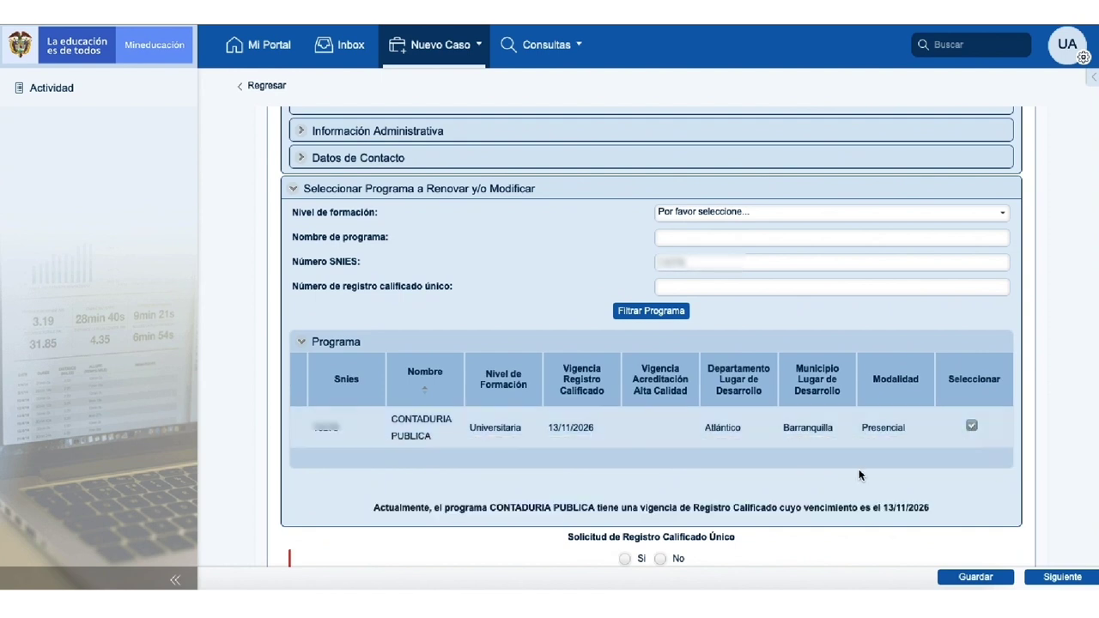
- Answer Sí to extending the place of development and continue the procedure
scroll(859, 471, "down", 3)
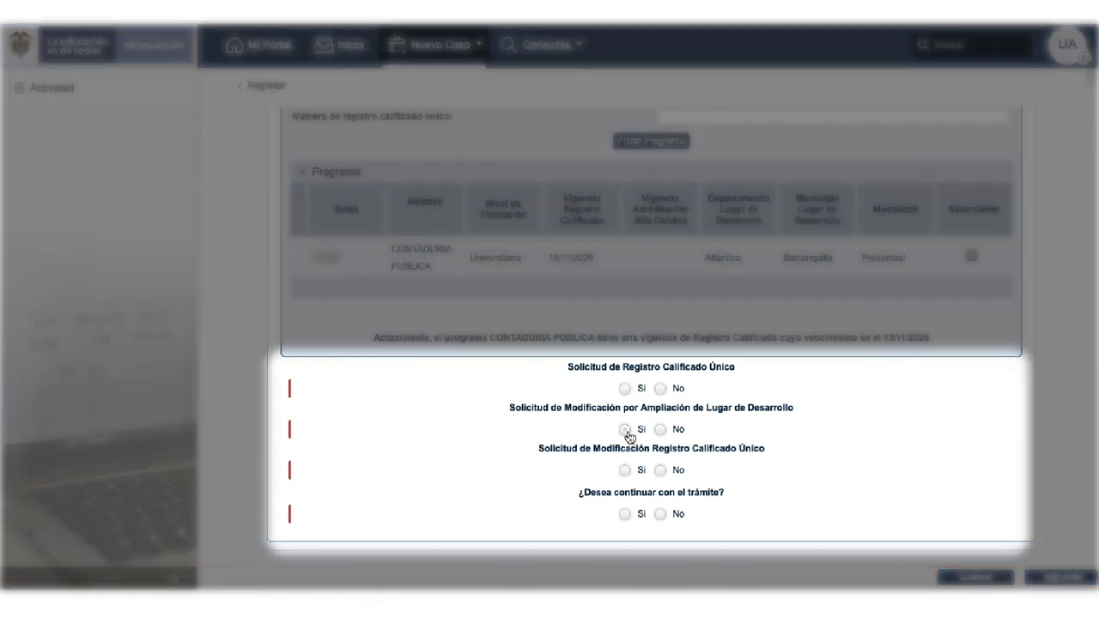
left_click(625, 429)
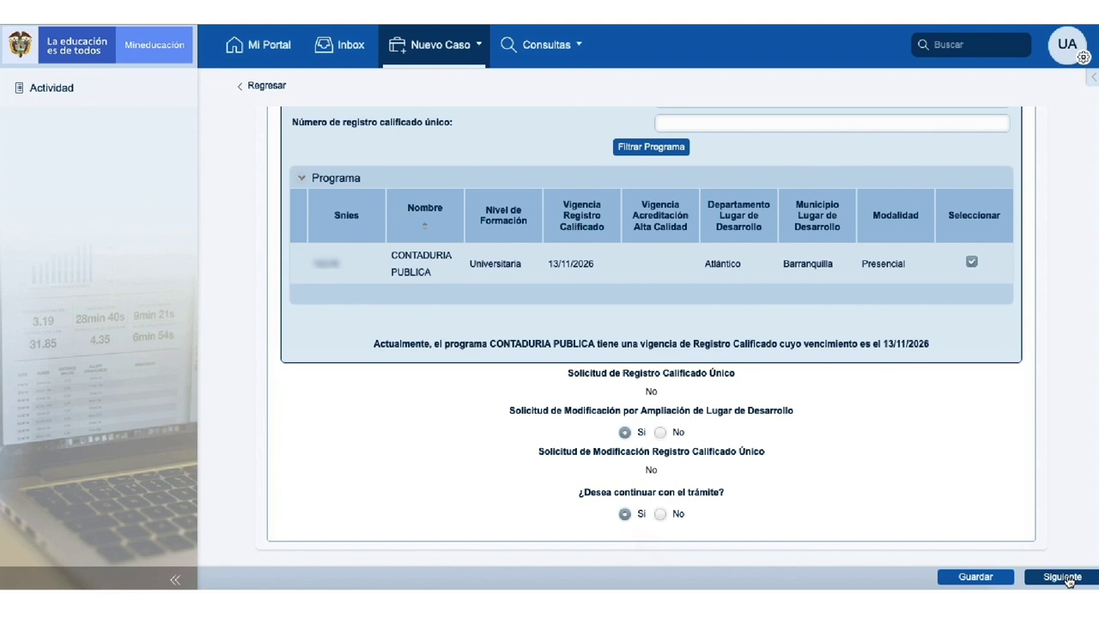
left_click(1068, 579)
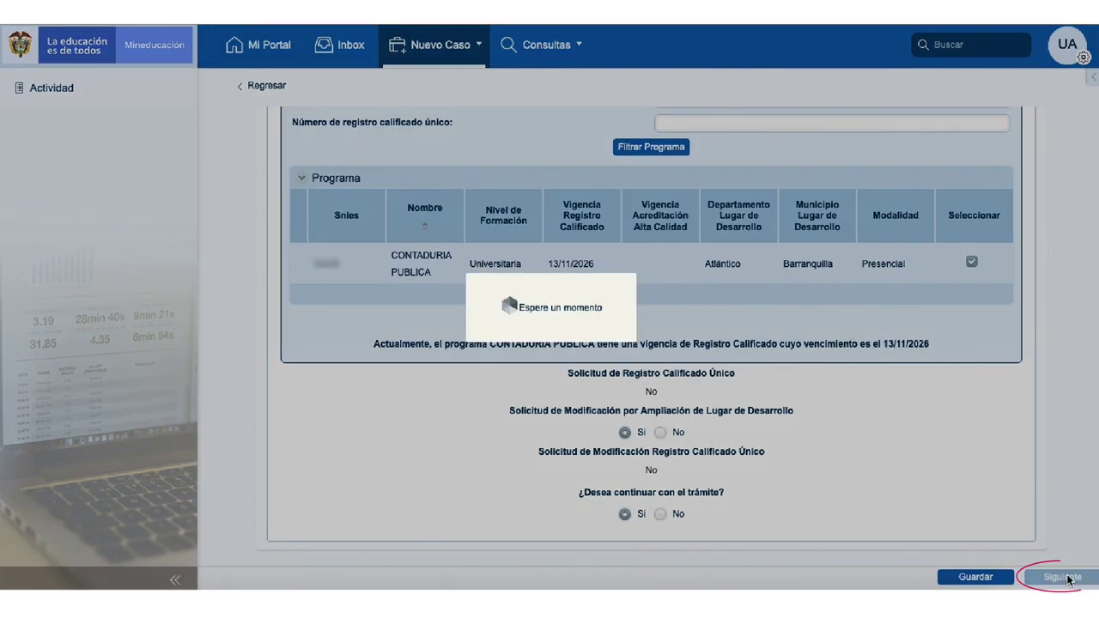
- Accept the confirmation and choose Editar Programa on the CONTADURIA PUBLICA row
left_click(623, 368)
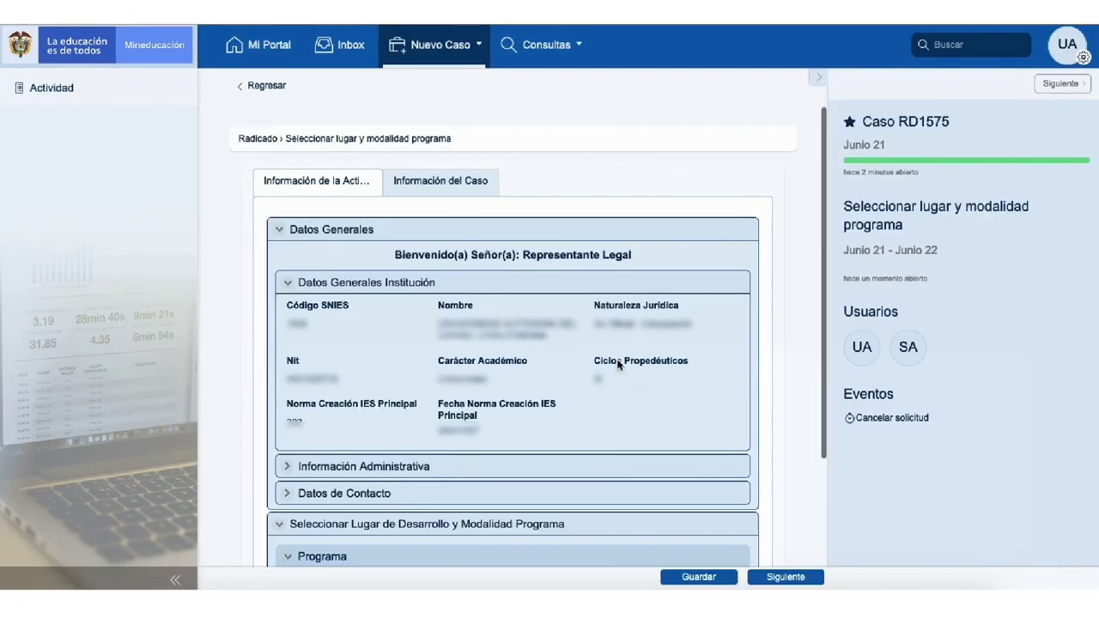
scroll(815, 375, "down", 3)
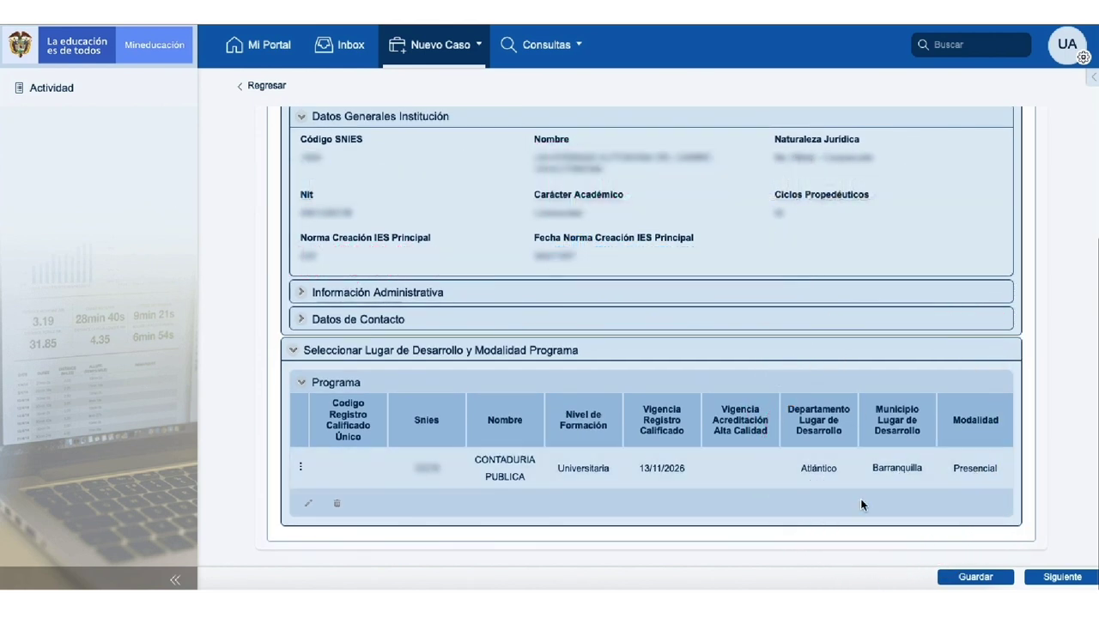
left_click(302, 470)
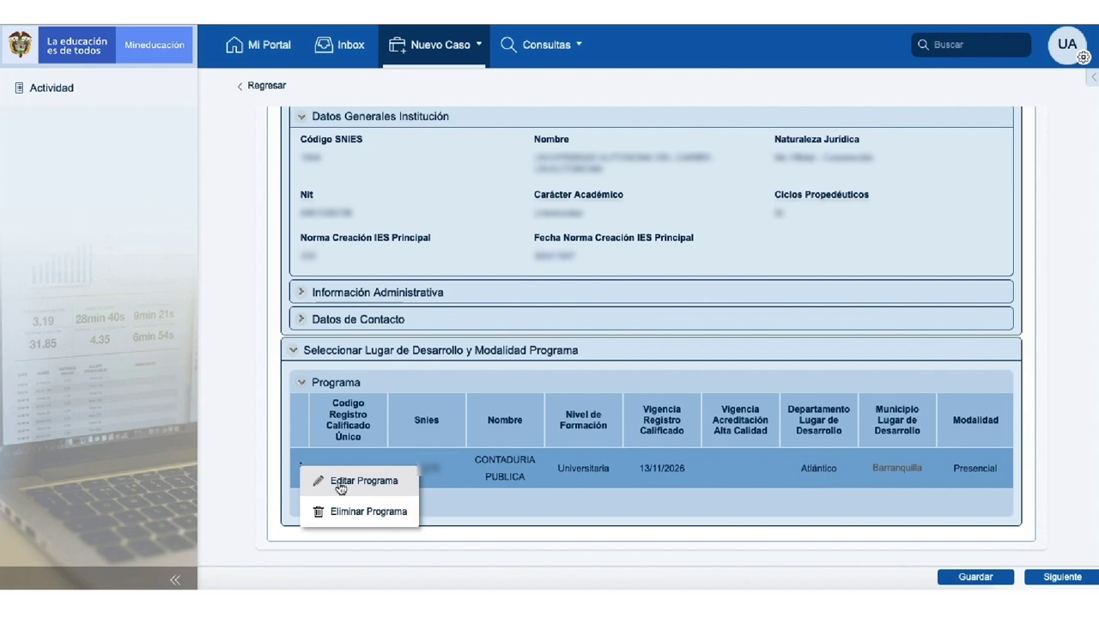
left_click(340, 484)
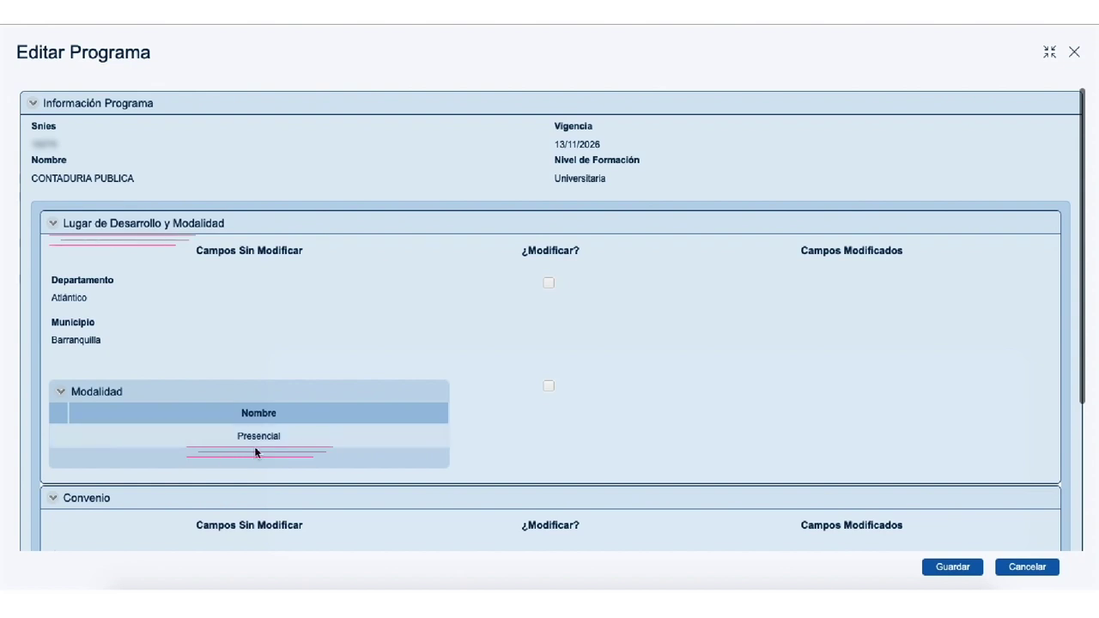
- Add a new place of development and pick Cartagena, Bolívar from the institution's own places
scroll(423, 426, "down", 1)
scroll(421, 429, "down", 1)
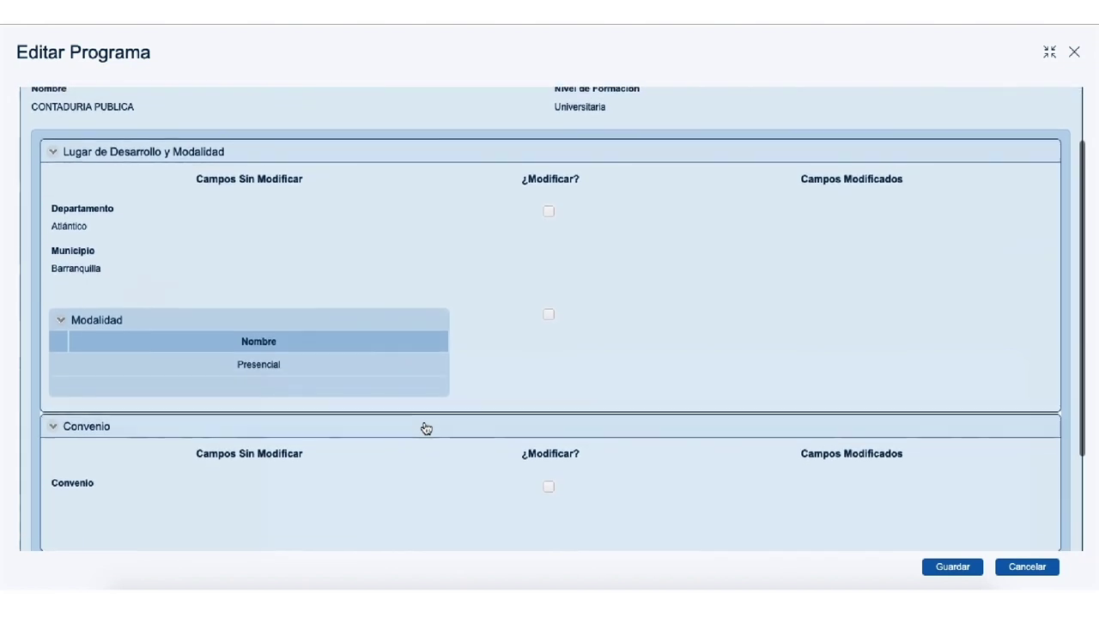
scroll(424, 429, "up", 1)
scroll(428, 428, "down", 4)
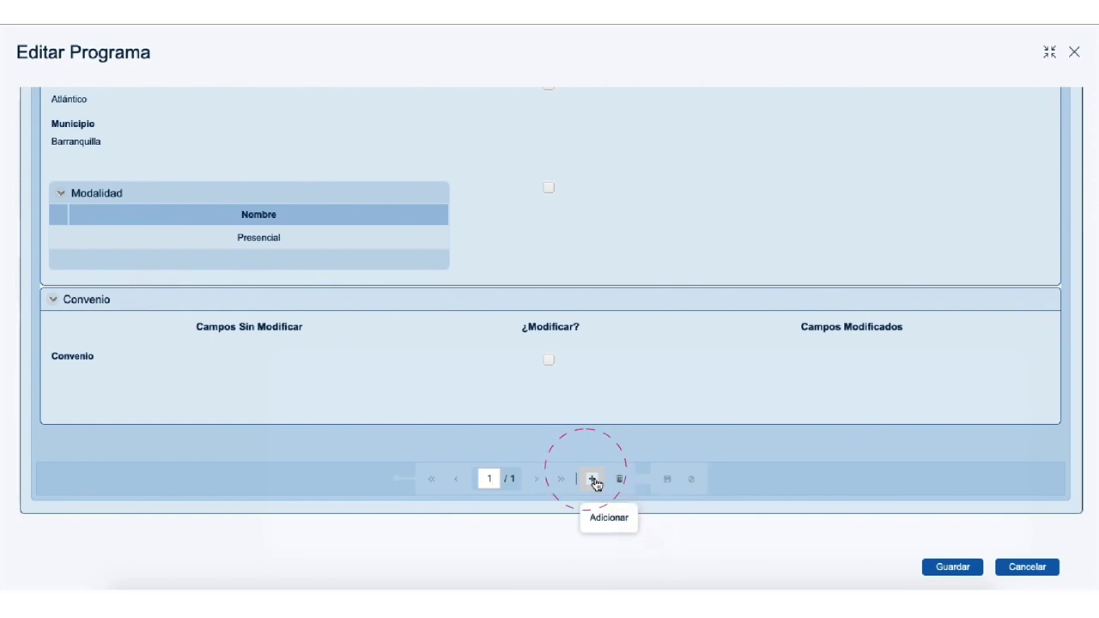
left_click(594, 480)
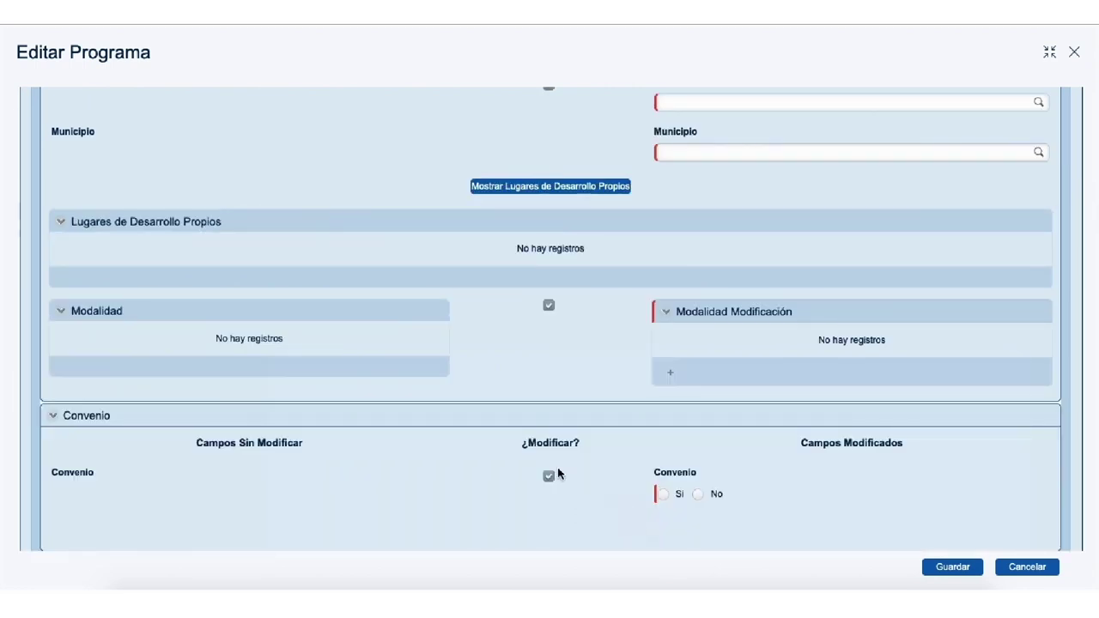
scroll(409, 164, "up", 1)
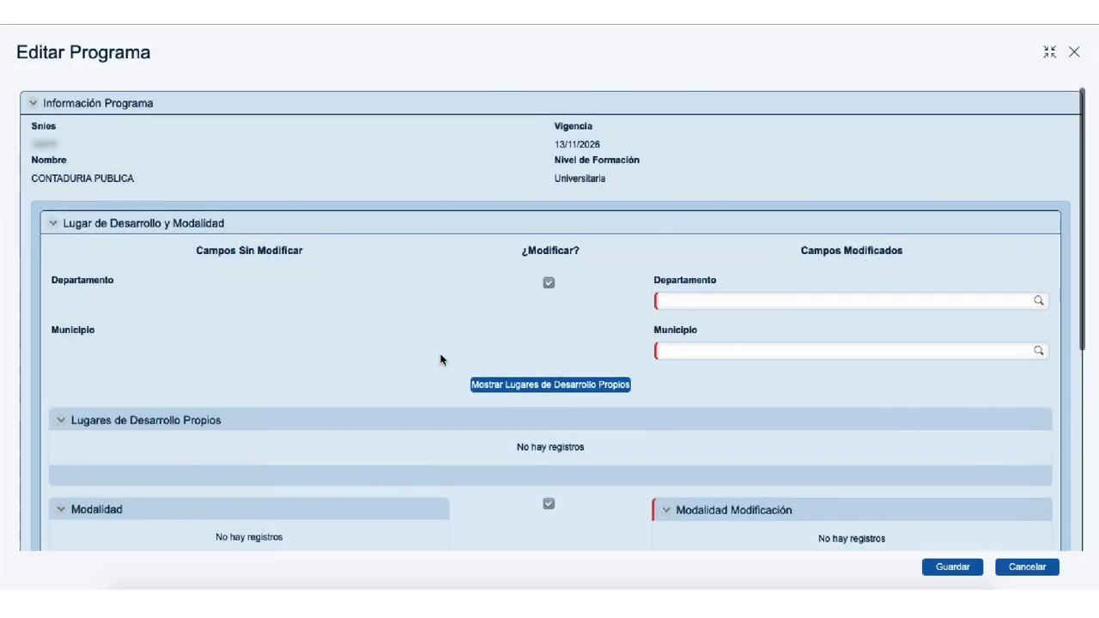
left_click(559, 386)
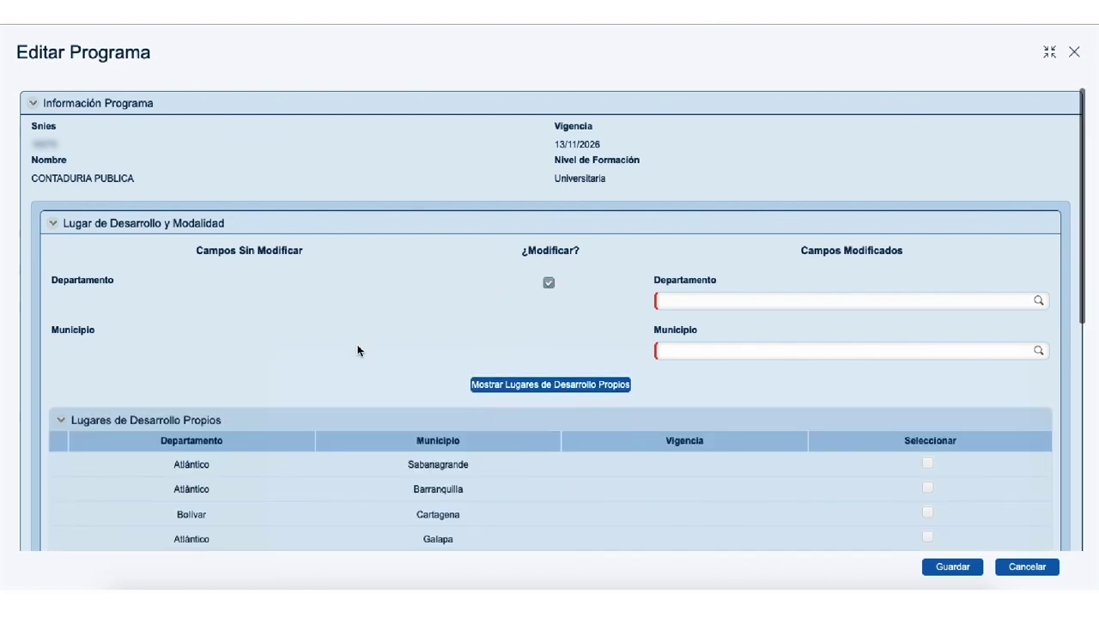
scroll(358, 350, "down", 2)
left_click(928, 399)
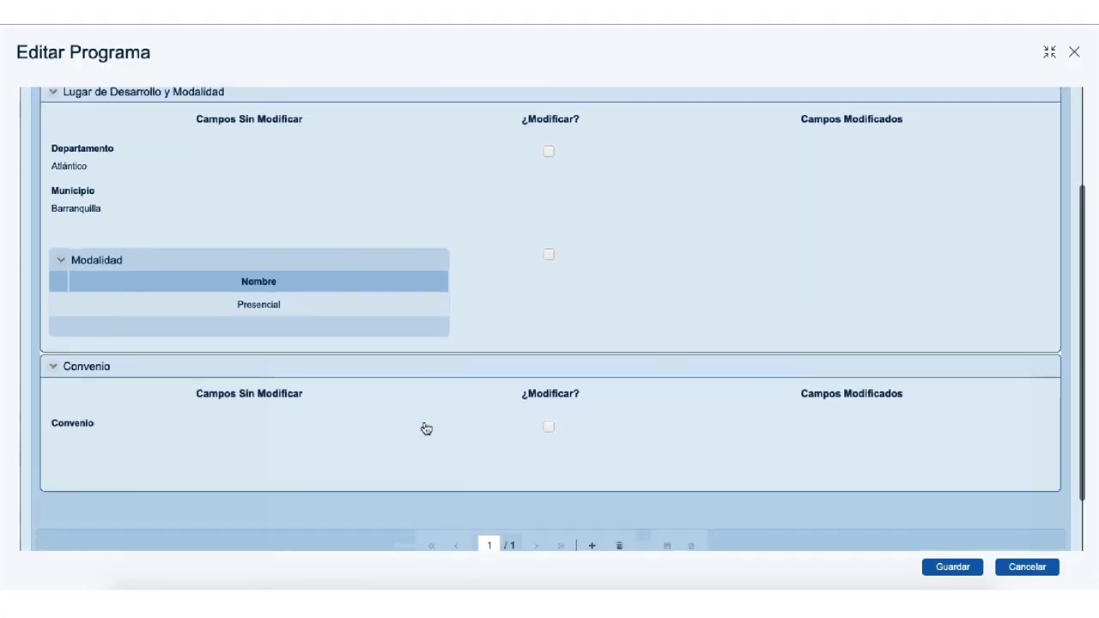
- Give the Cartagena place Presencial modality with Convenio No and save the program
scroll(423, 425, "down", 2)
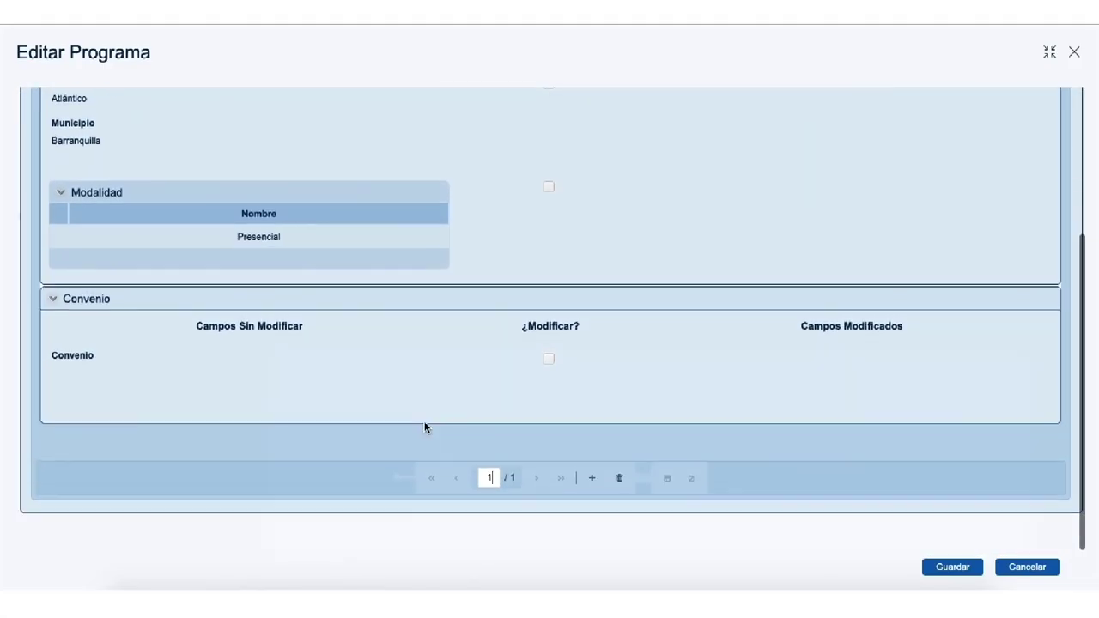
left_click(595, 483)
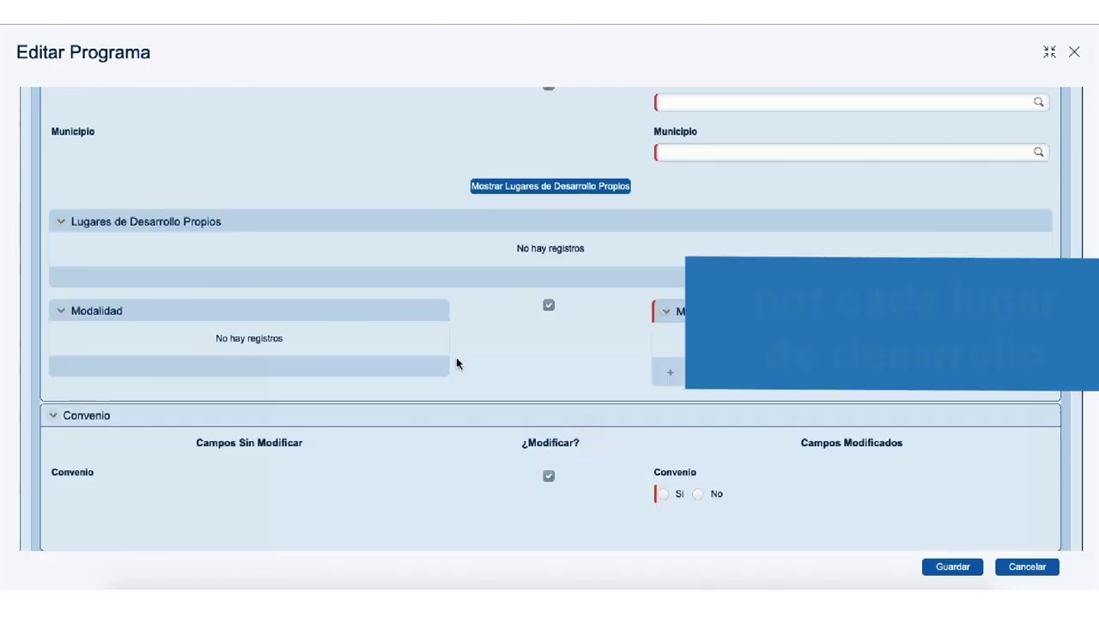
left_click(667, 384)
left_click(759, 368)
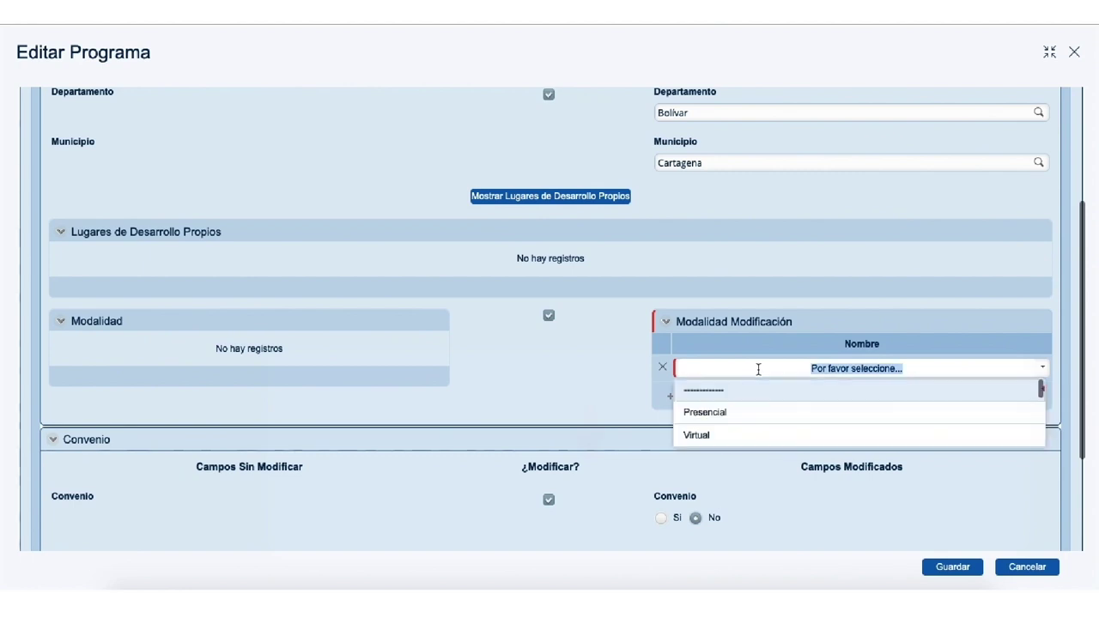
left_click(716, 412)
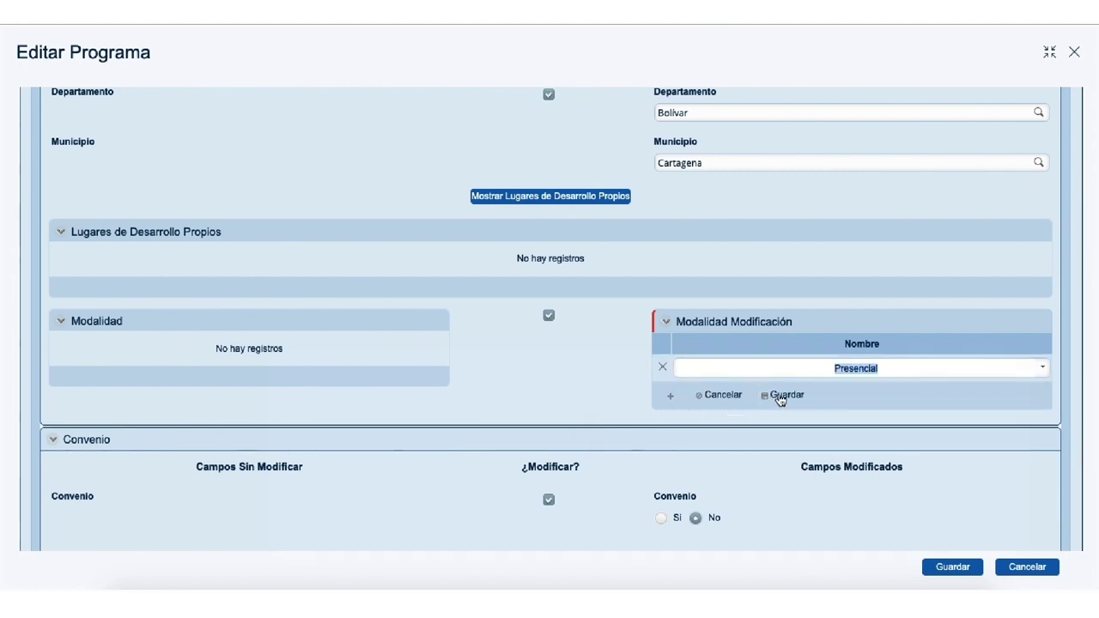
scroll(521, 415, "down", 3)
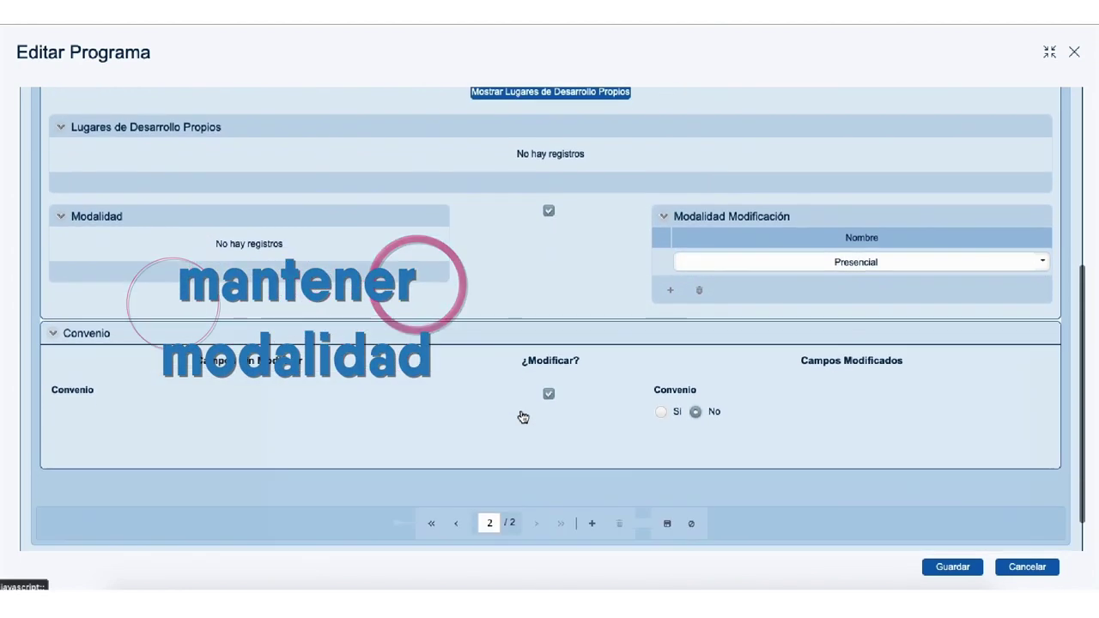
scroll(521, 415, "down", 1)
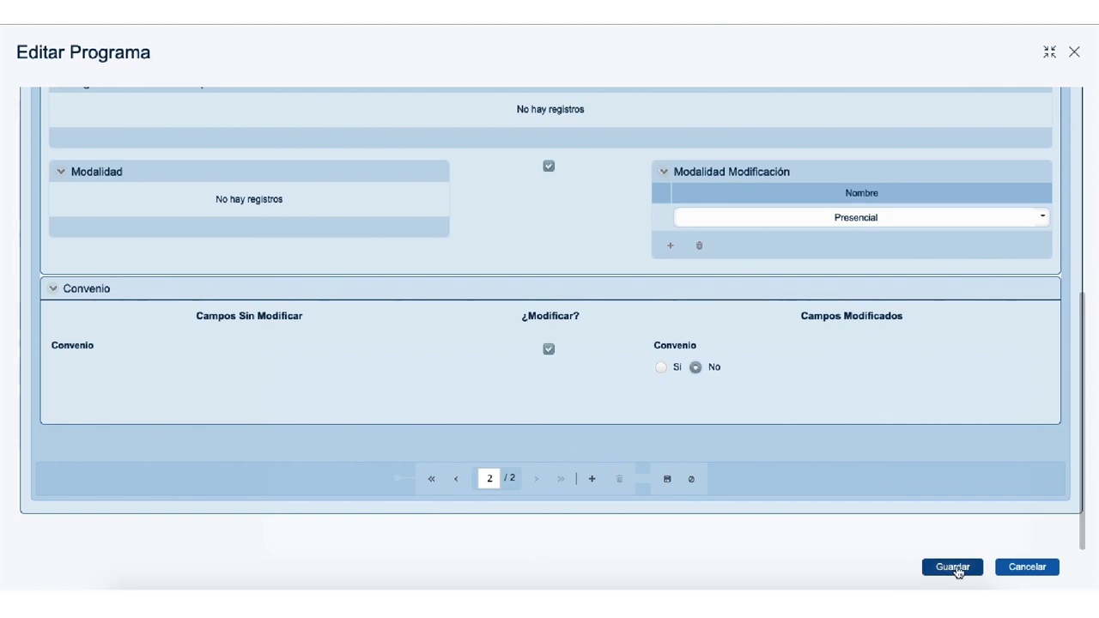
left_click(955, 567)
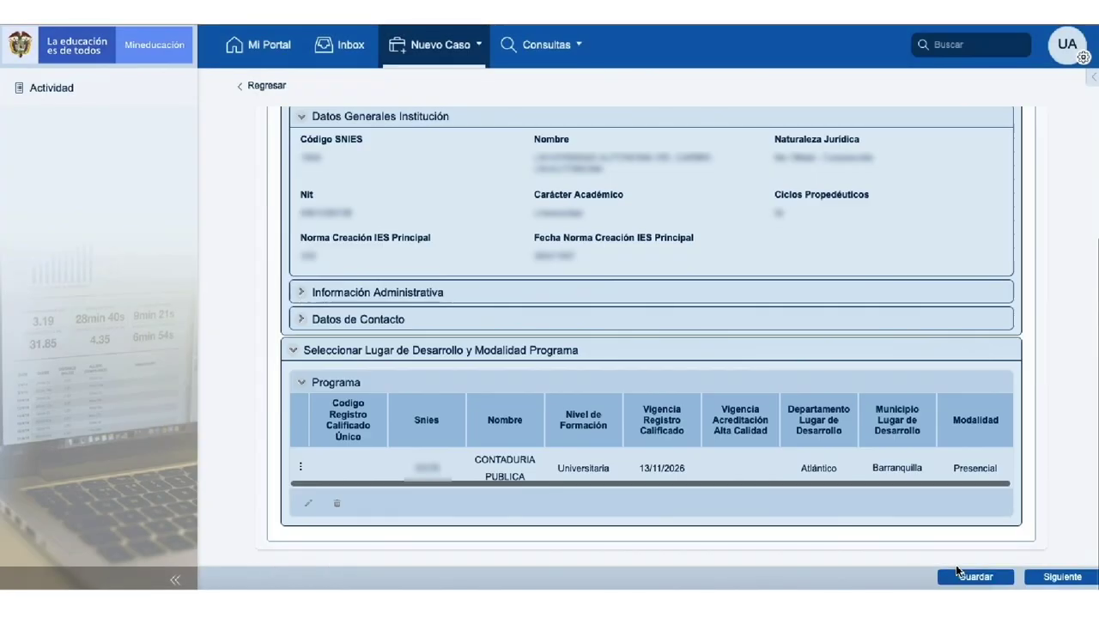
- Continue to the Cargar Información Programa step and collapse the case side panel
left_click(1080, 582)
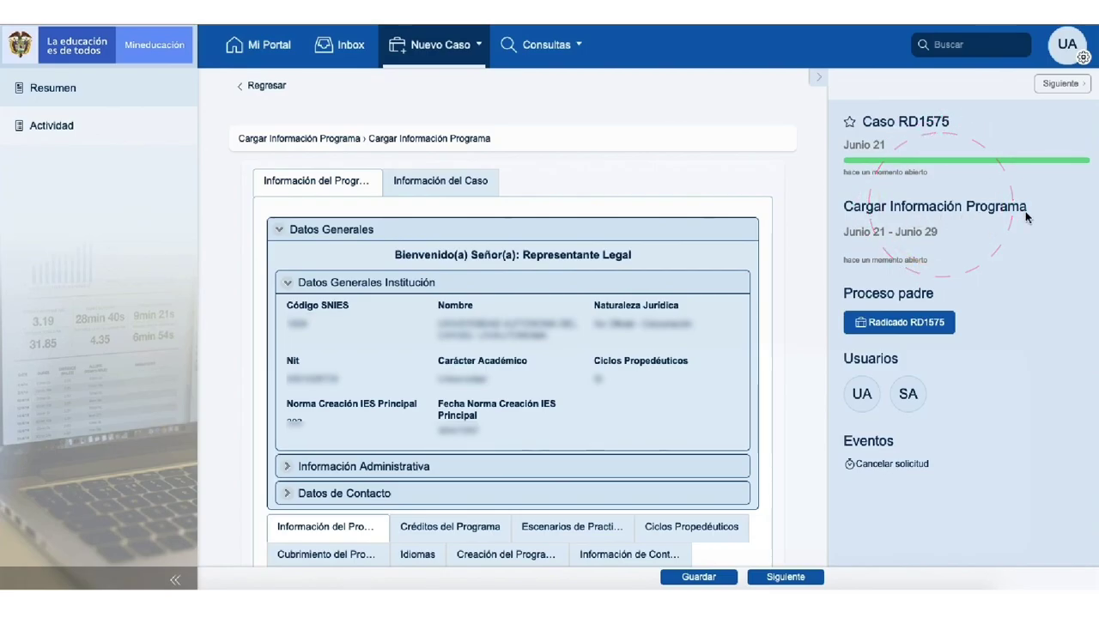
left_click(818, 81)
scroll(714, 386, "down", 3)
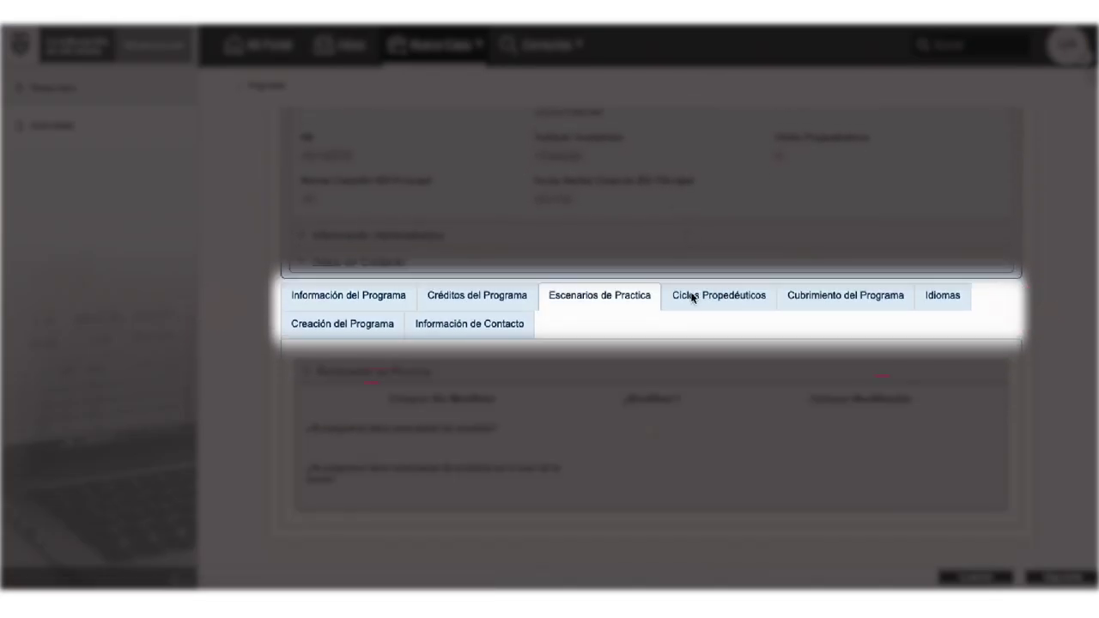
- Review the Ciclos Propedéuticos, Cubrimiento, Creación del Programa and Información de Contacto sections
left_click(701, 300)
left_click(823, 324)
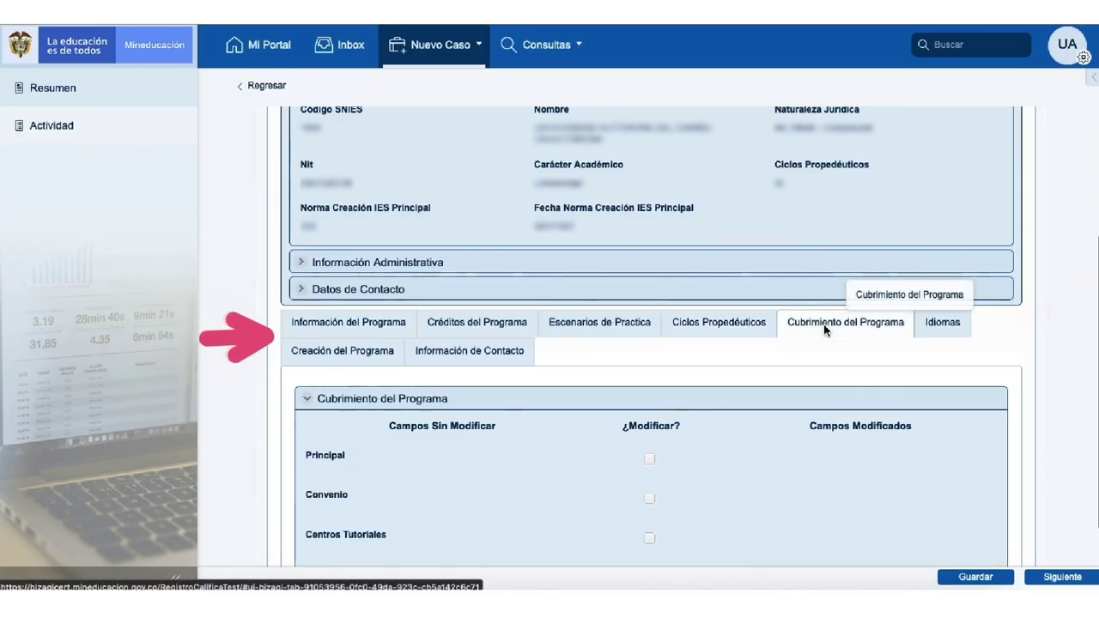
left_click(333, 351)
left_click(464, 348)
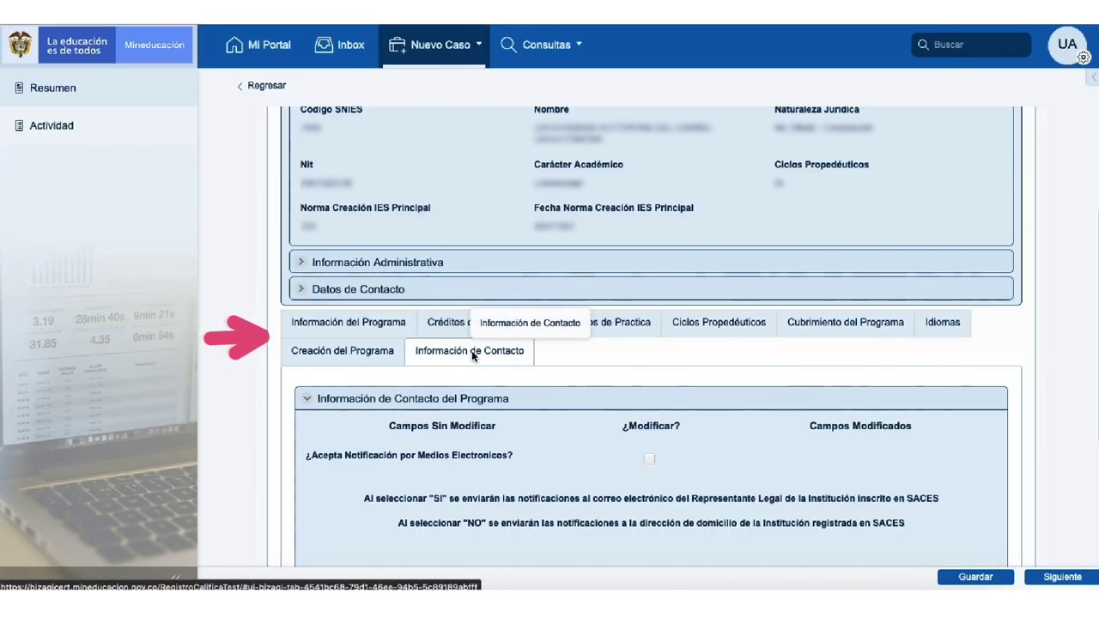
left_click(378, 327)
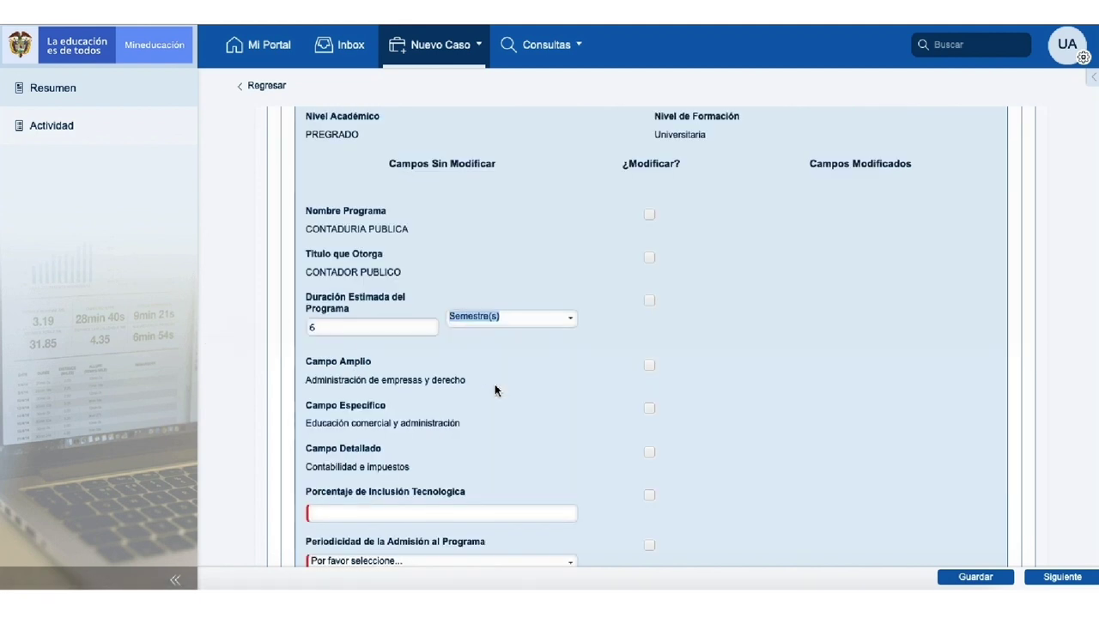
- Set inclusion to 10%, periodicity SEMESTRAL, schedule MAÑANA, and enter first-period students
scroll(494, 390, "down", 1)
left_click(394, 410)
left_click(361, 460)
right_click(362, 460)
left_click(335, 520)
scroll(627, 479, "down", 1)
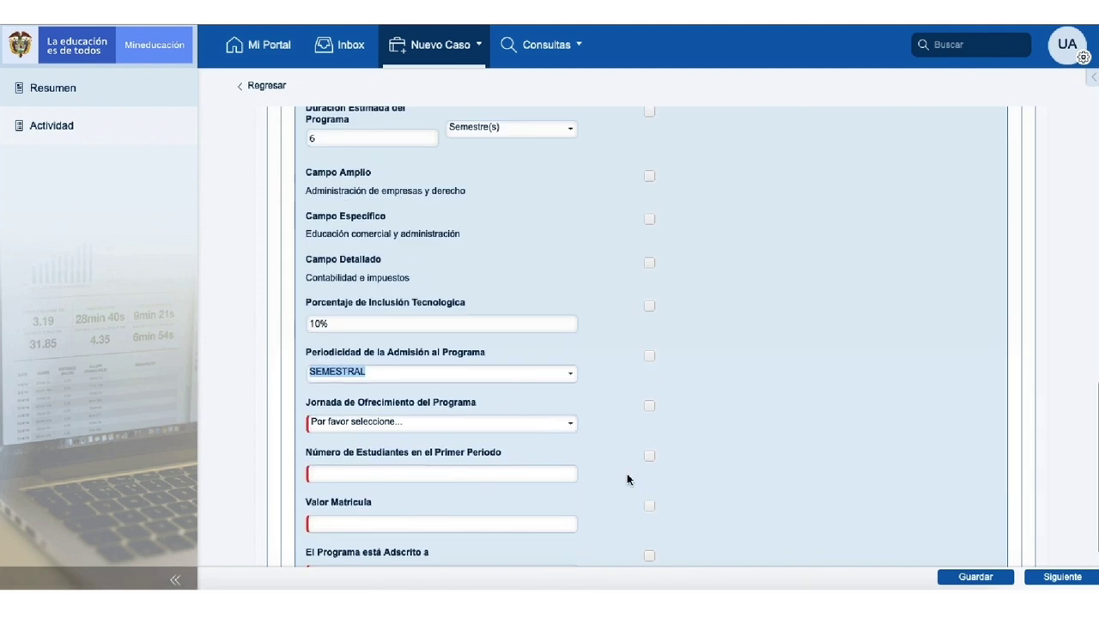
left_click(431, 421)
left_click(382, 448)
scroll(381, 476, "down", 1)
left_click(368, 370)
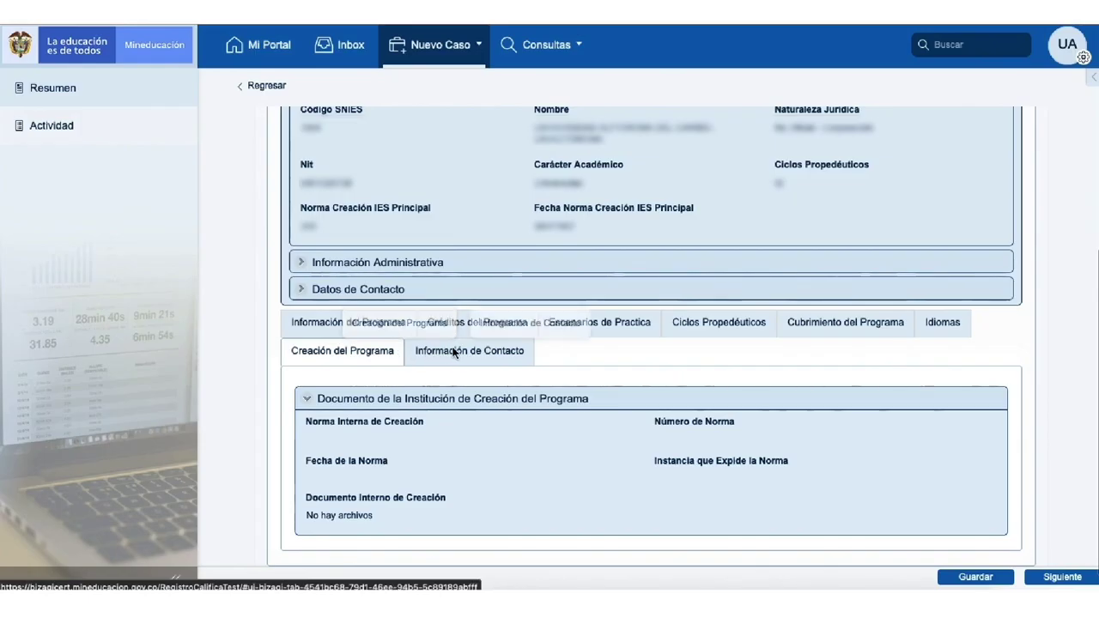
- Review the Contacto and Información Básica sections, then advance to Renovar-Modificar programa
left_click(466, 351)
scroll(637, 374, "down", 3)
scroll(637, 374, "down", 1)
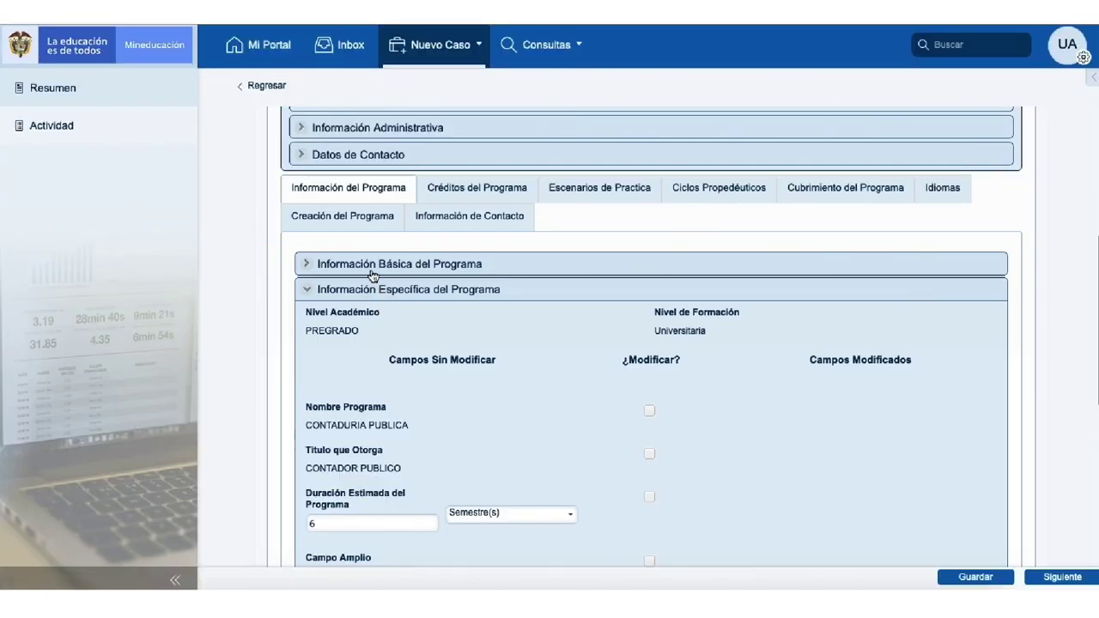
left_click(373, 266)
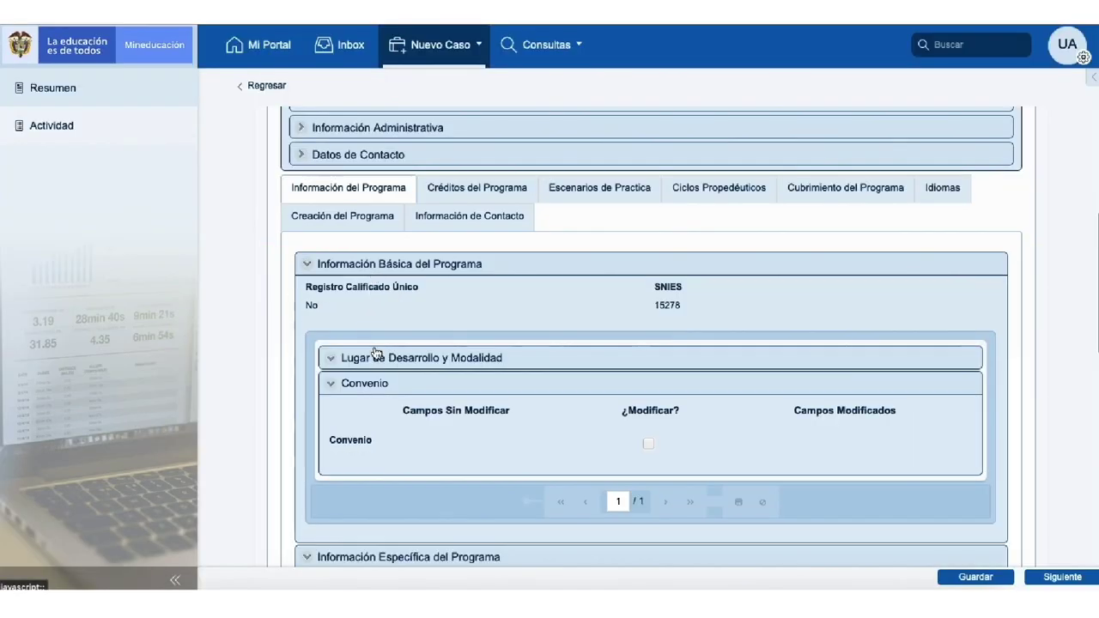
scroll(375, 352, "down", 1)
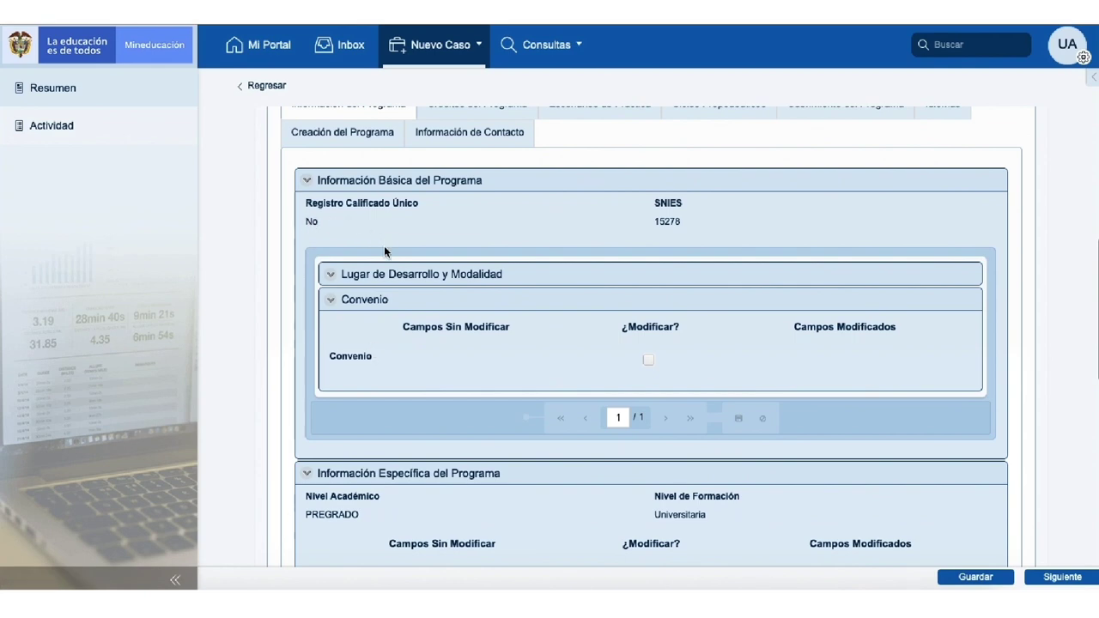
scroll(370, 348, "down", 1)
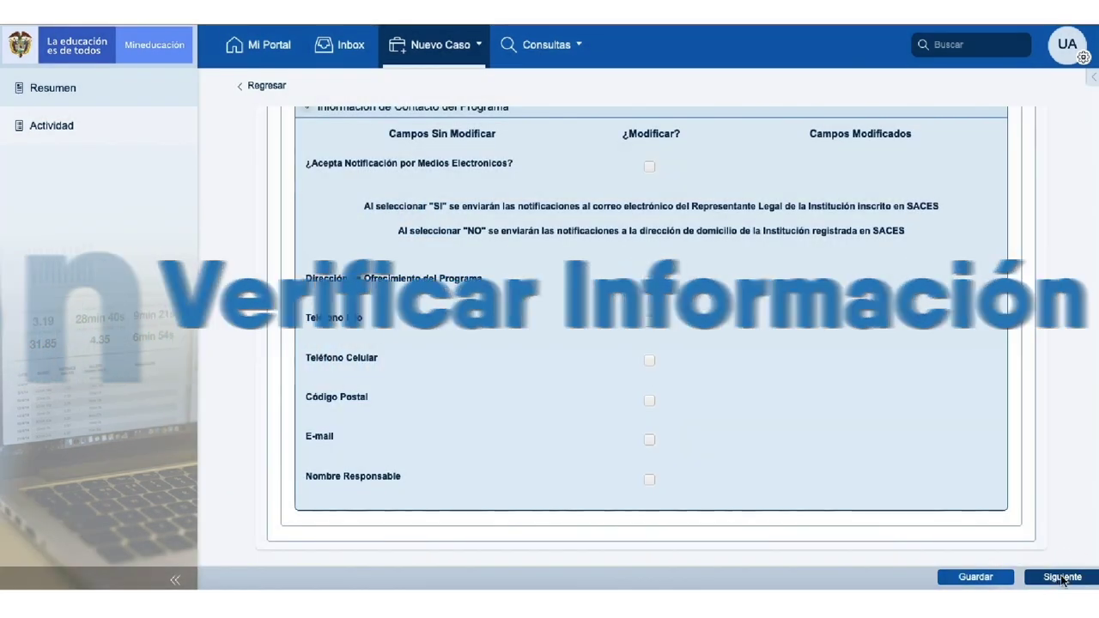
left_click(1062, 577)
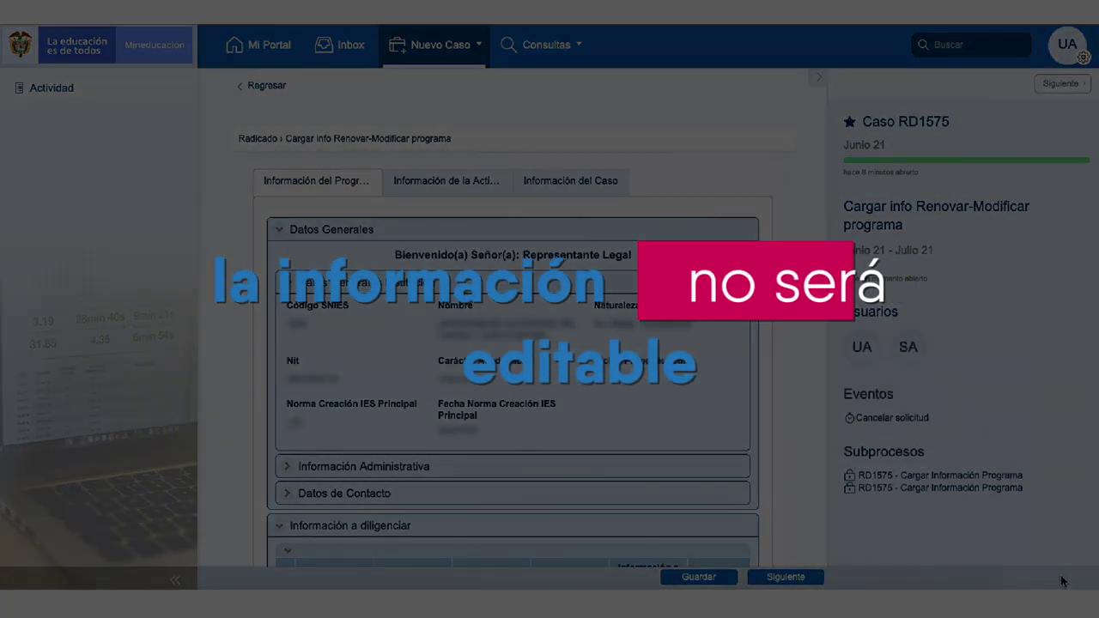
scroll(804, 364, "down", 2)
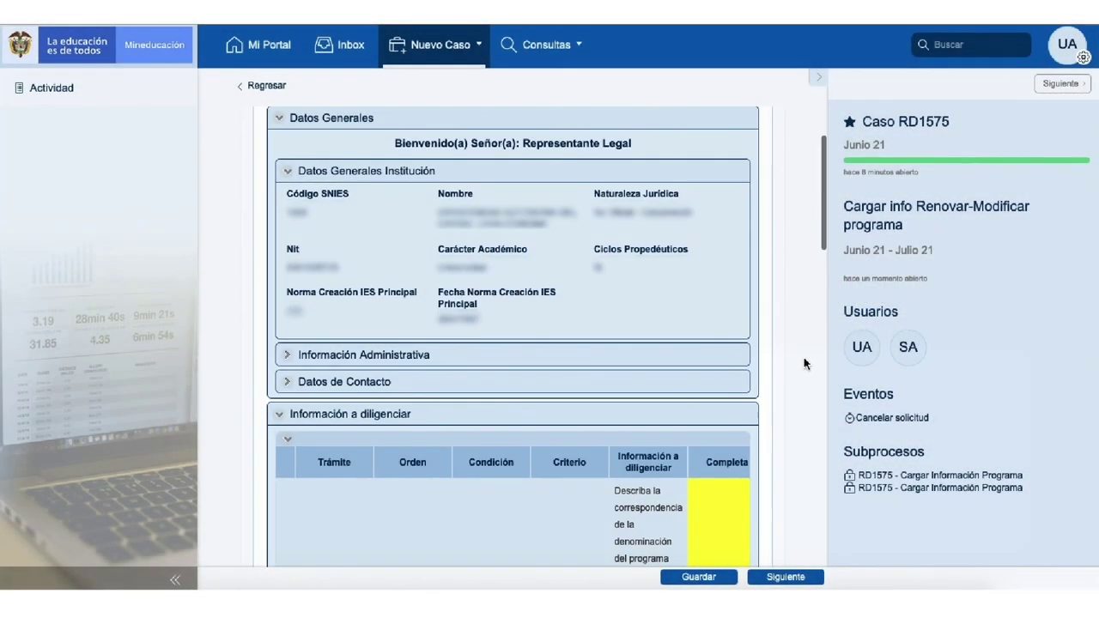
- Open the review form for the first Denominación del programa requirement under Información a diligenciar
scroll(803, 364, "down", 1)
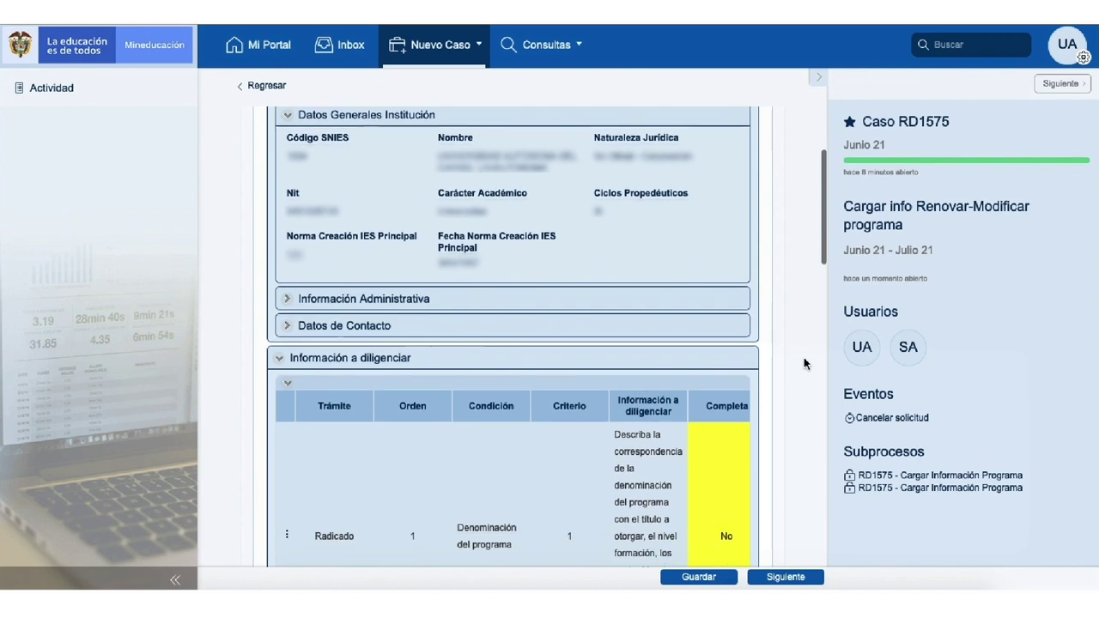
scroll(804, 364, "down", 1)
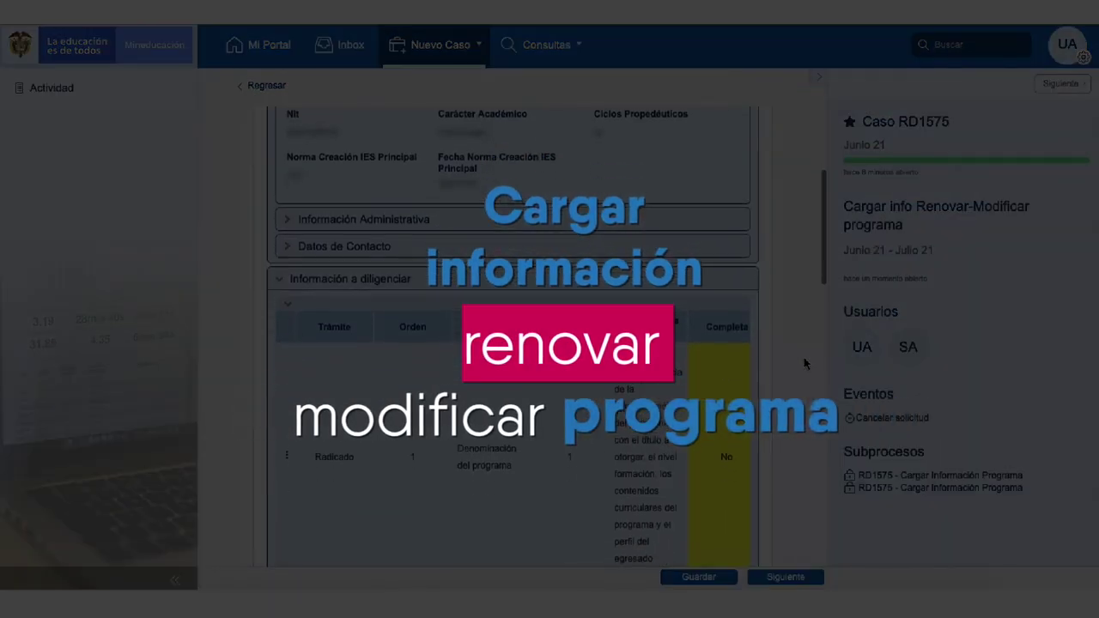
scroll(805, 364, "down", 1)
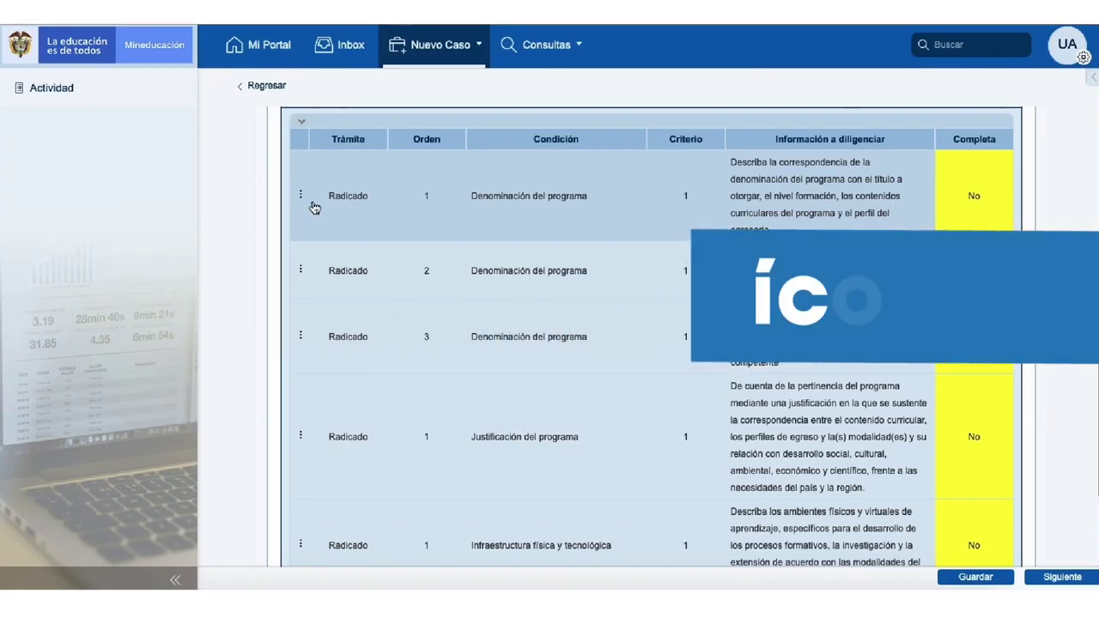
left_click(303, 200)
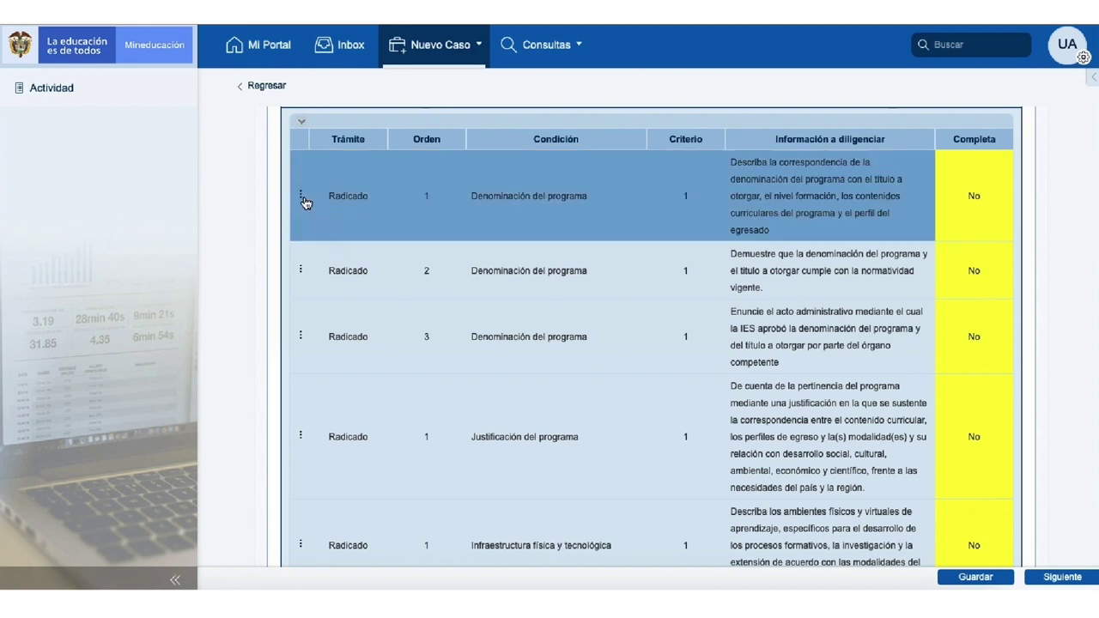
left_click(303, 198)
left_click(376, 214)
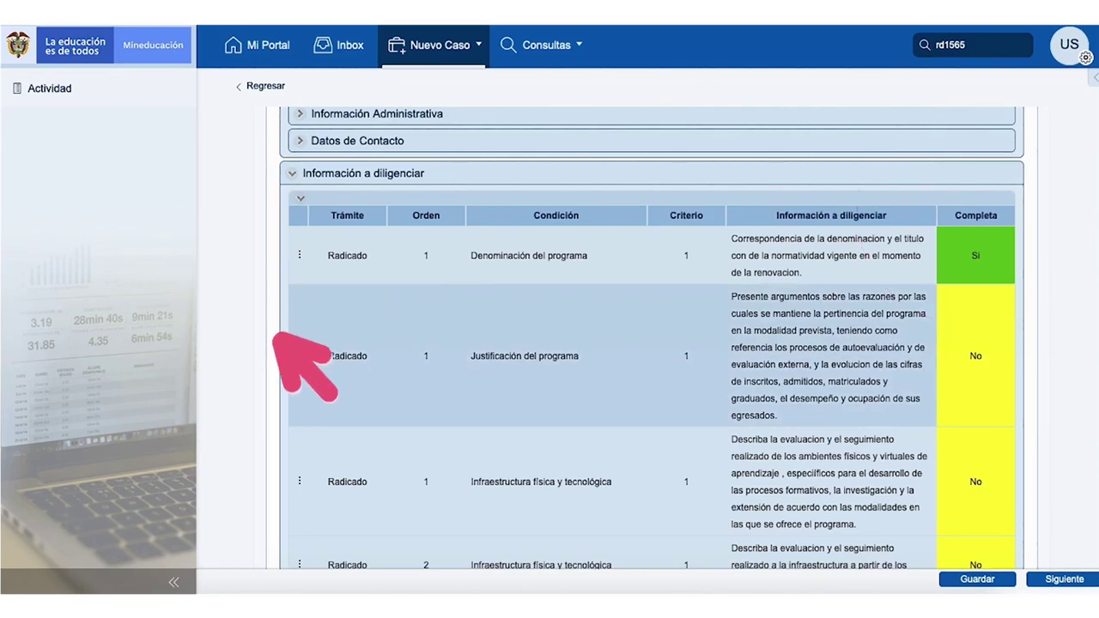
- Open the Justificación del programa requirement, enter its response and attach an annex file
left_click(299, 356)
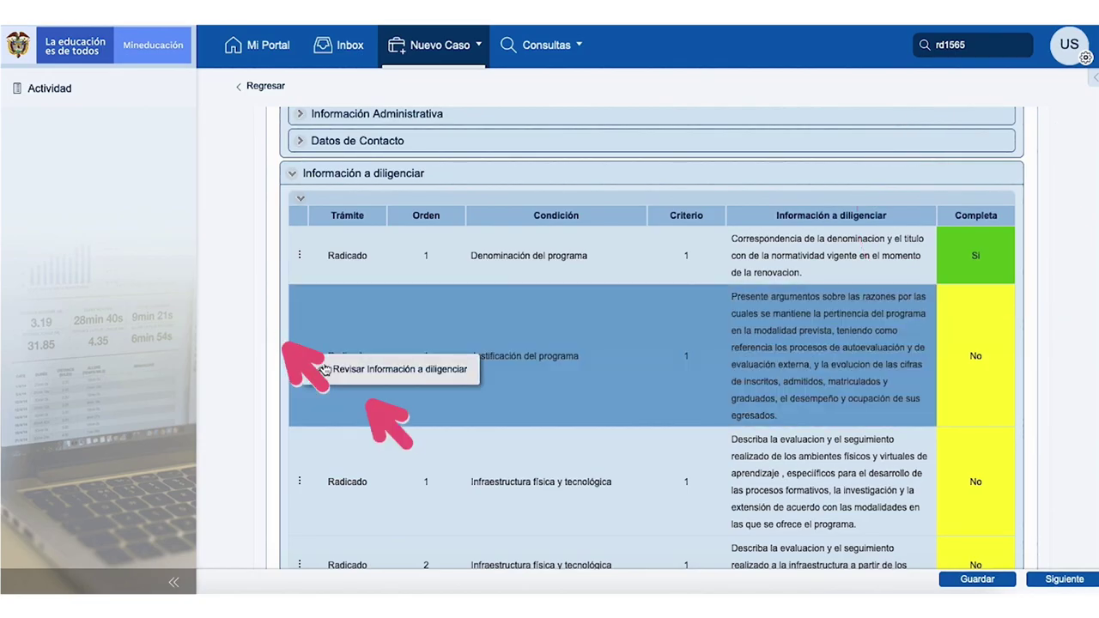
left_click(357, 379)
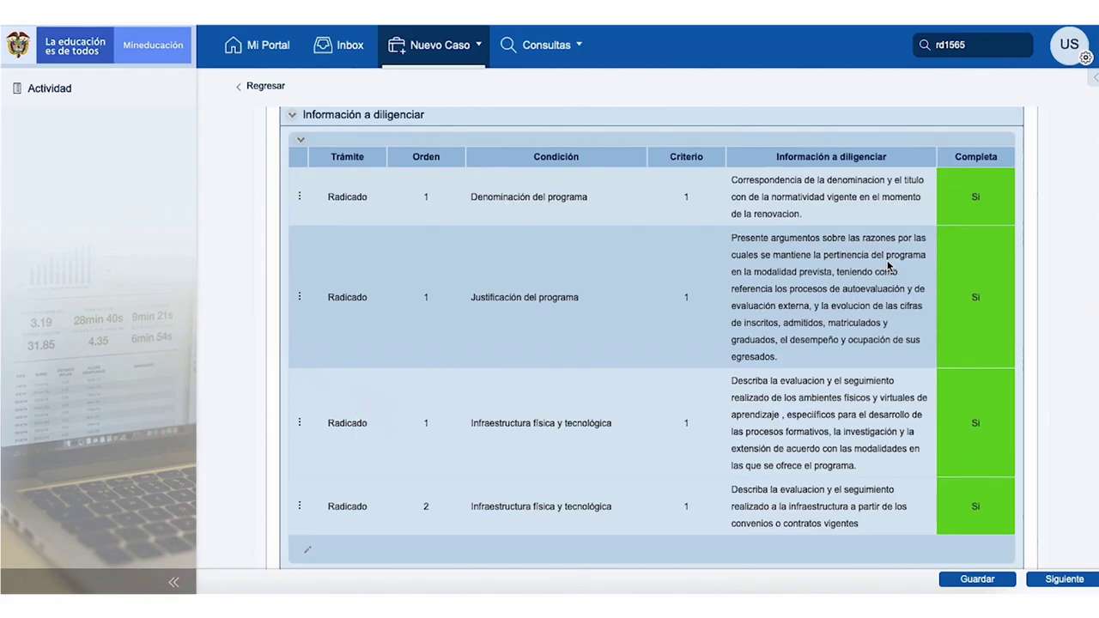
left_click(1062, 580)
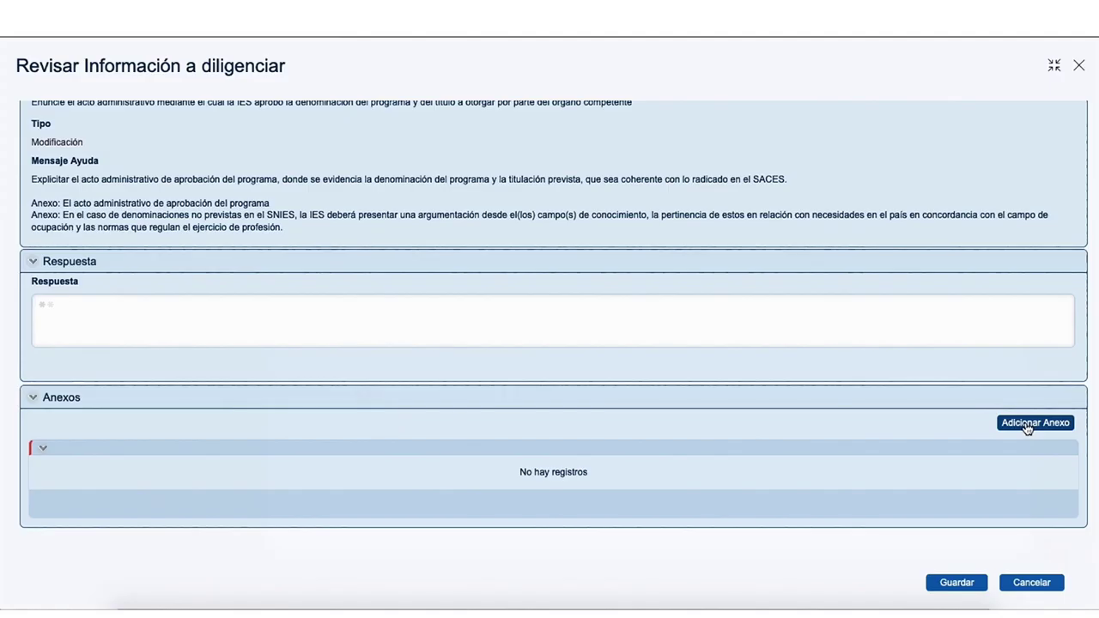
left_click(1035, 423)
type("********")
left_click(191, 511)
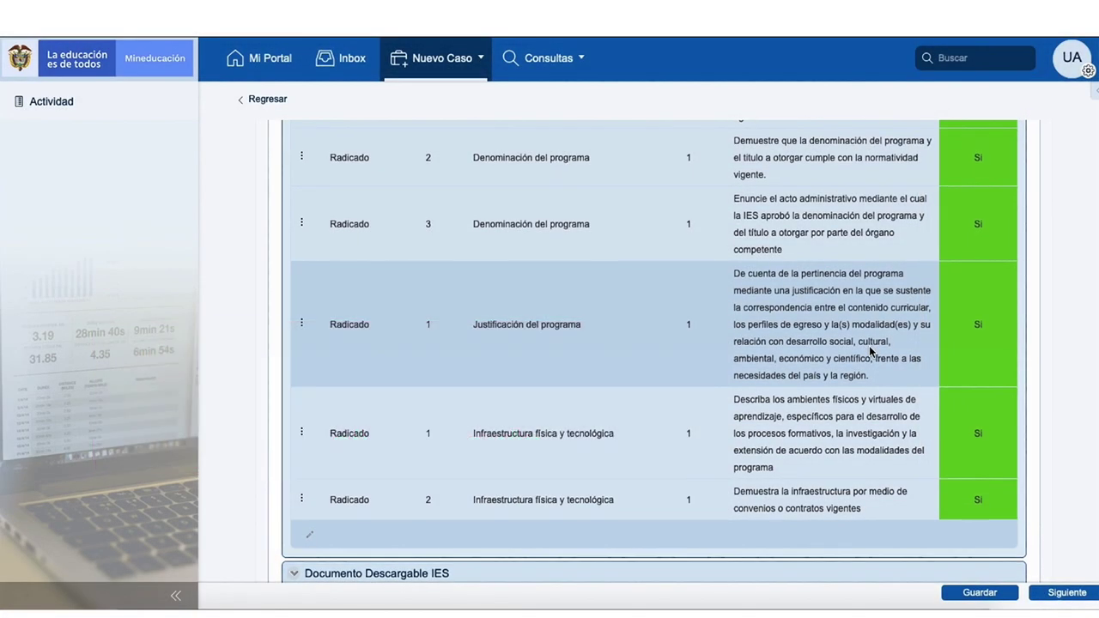
- Generate the Documento Descargable IES and close its PDF preview
scroll(805, 346, "down", 2)
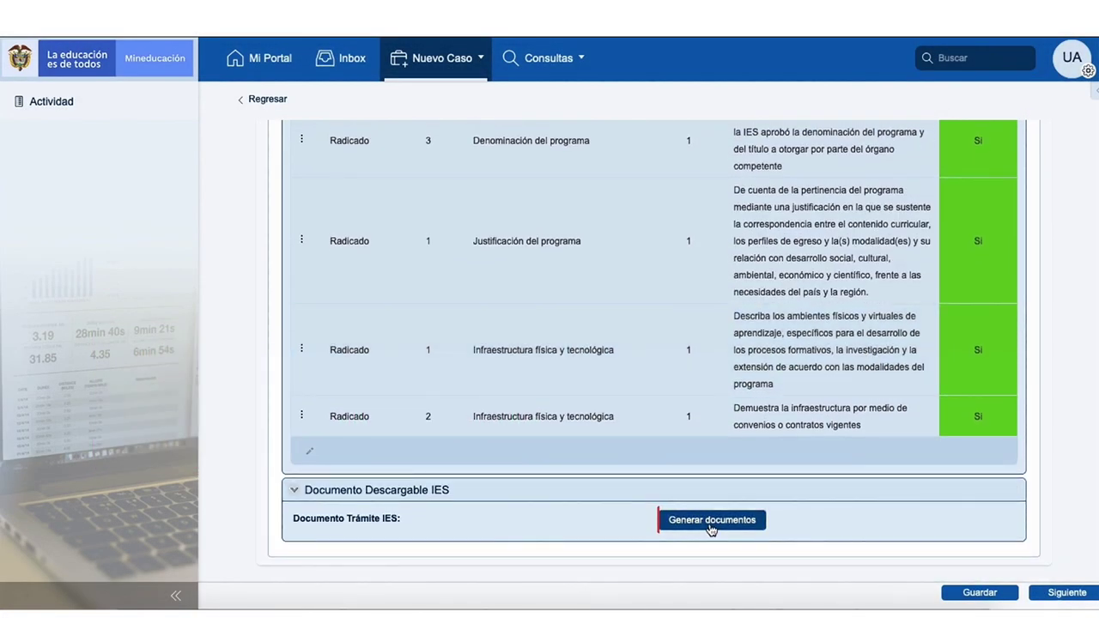
left_click(711, 521)
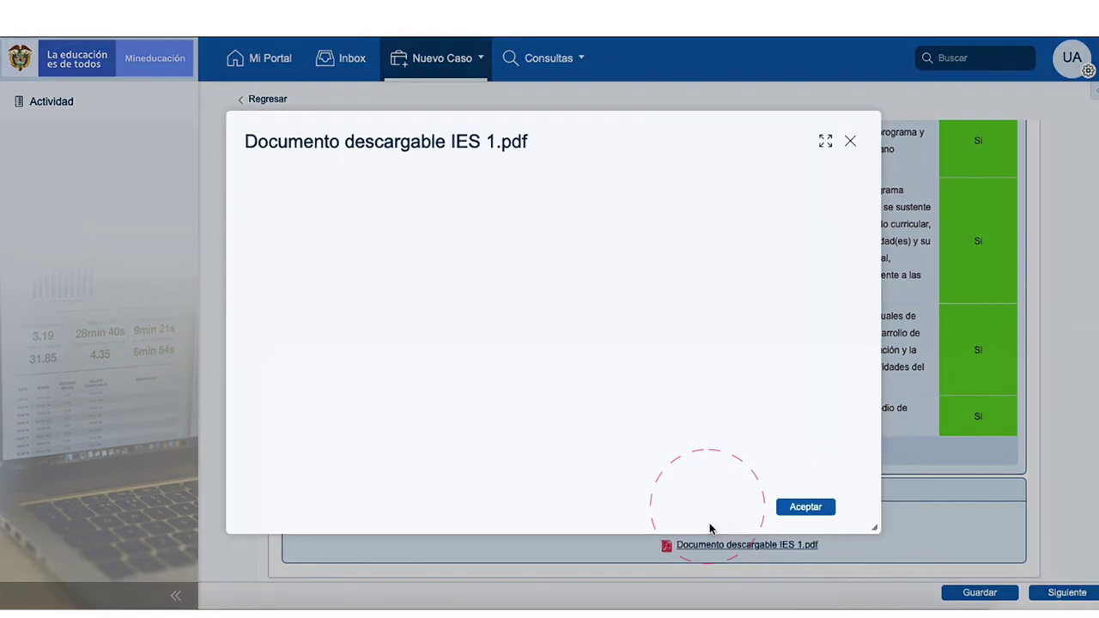
scroll(515, 405, "down", 3)
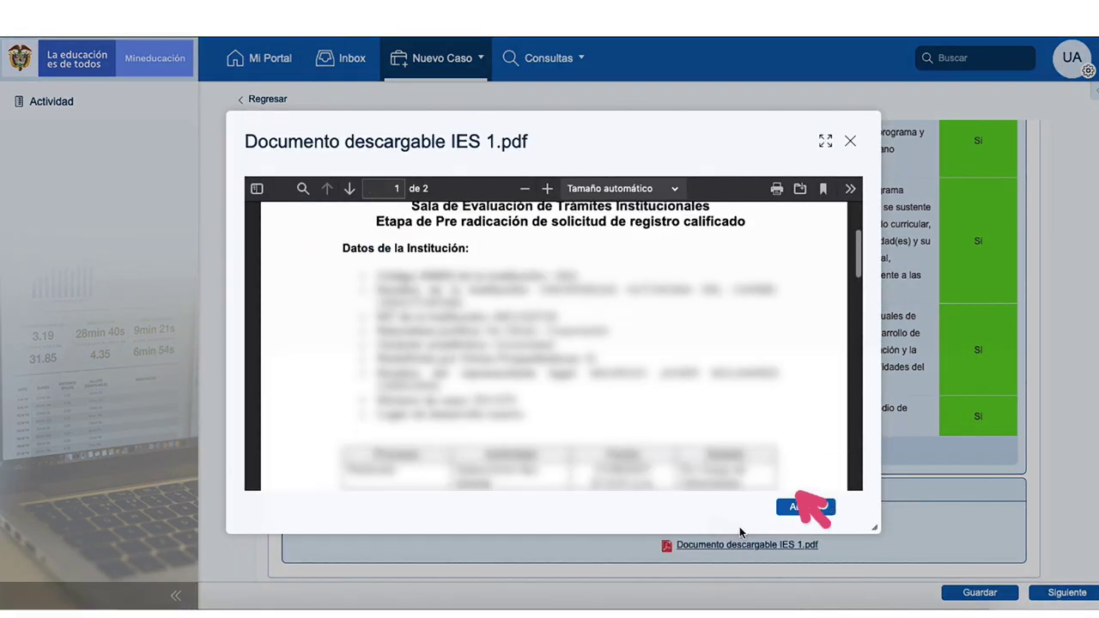
left_click(807, 509)
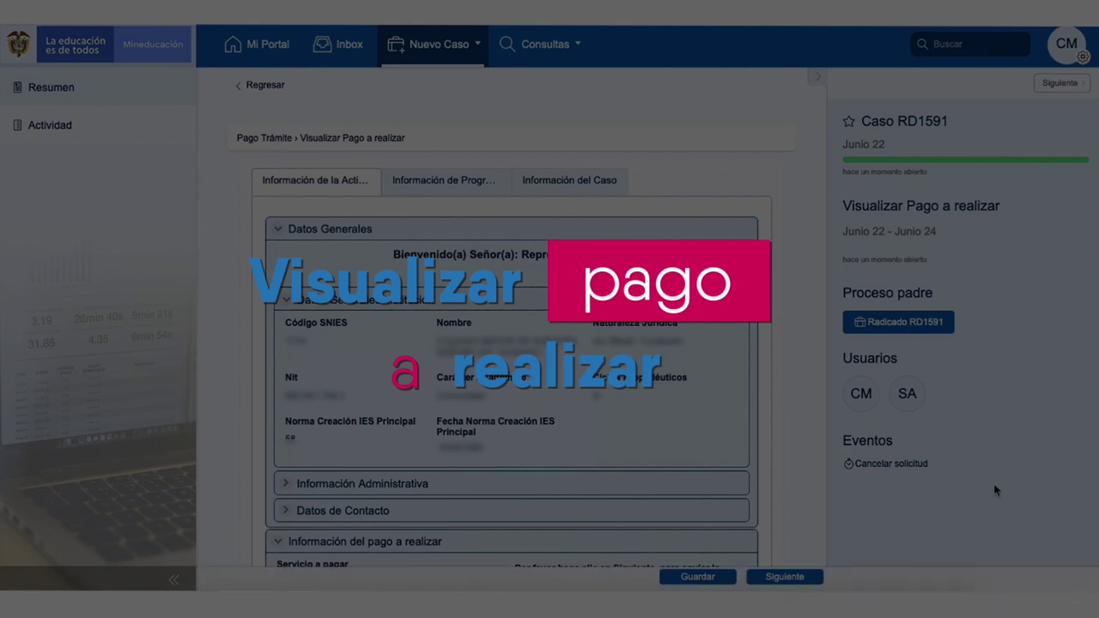
- Send case RD1591's payment information and open the Recibir respuesta pago activity
scroll(789, 412, "down", 2)
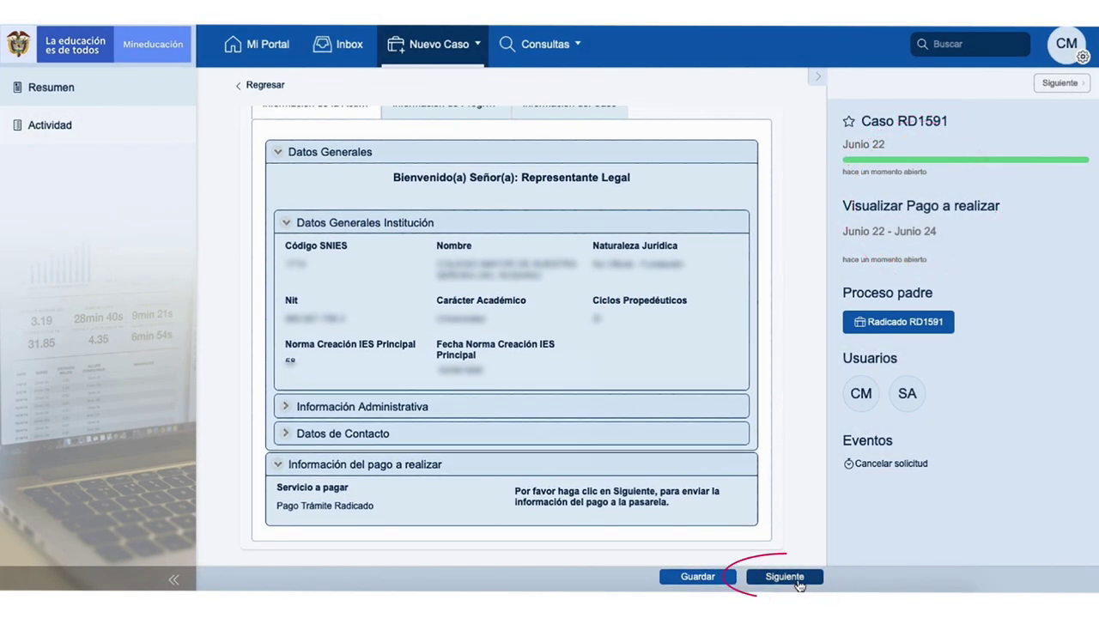
left_click(785, 577)
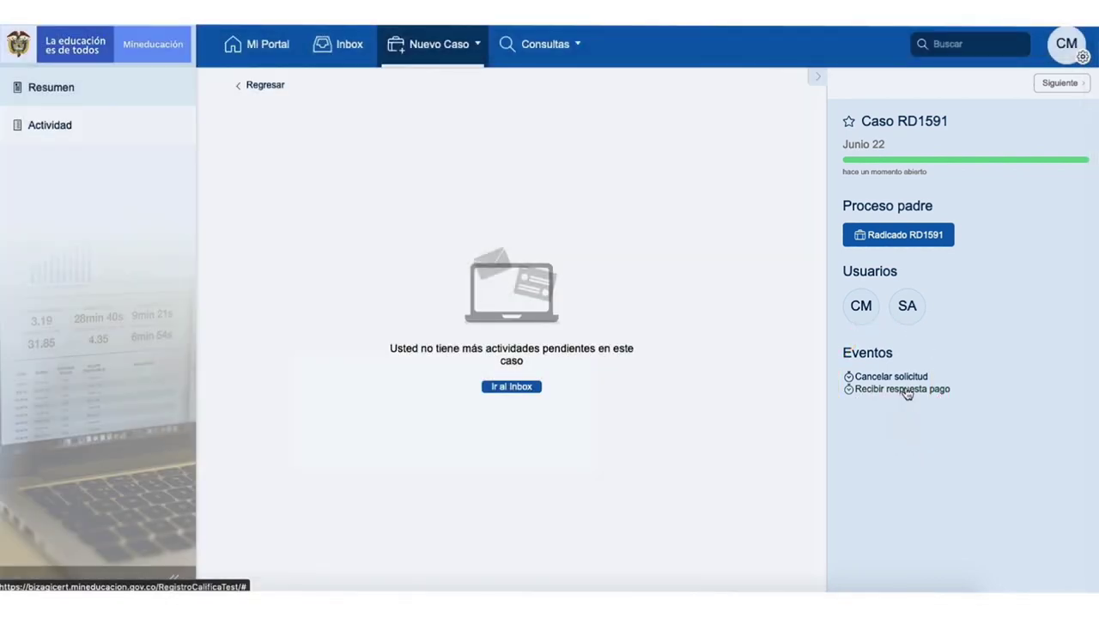
left_click(906, 390)
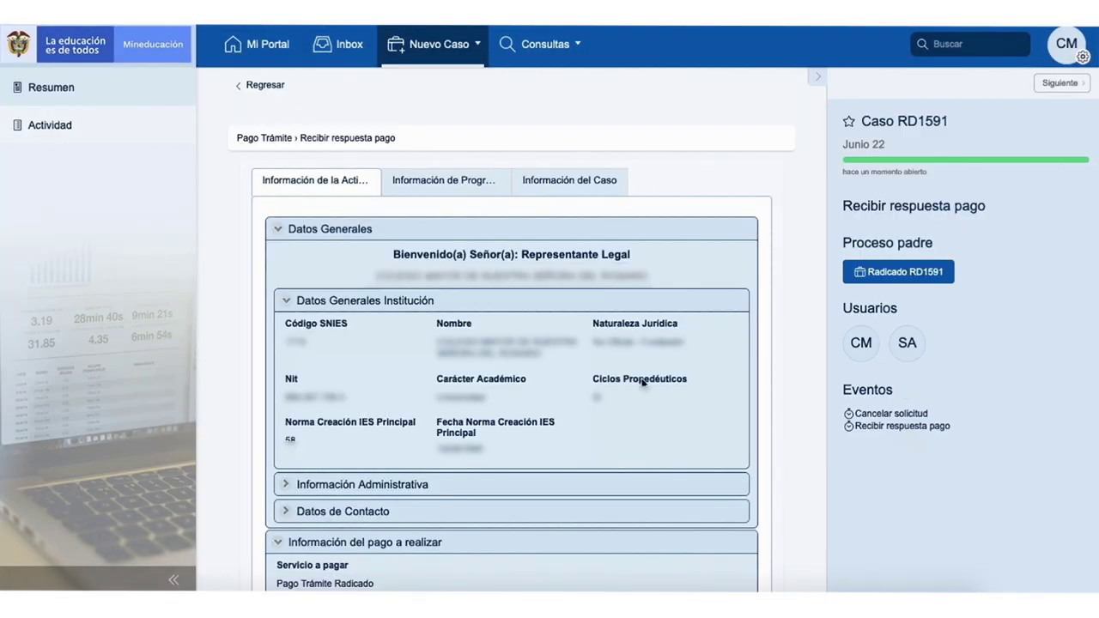
scroll(642, 383, "down", 2)
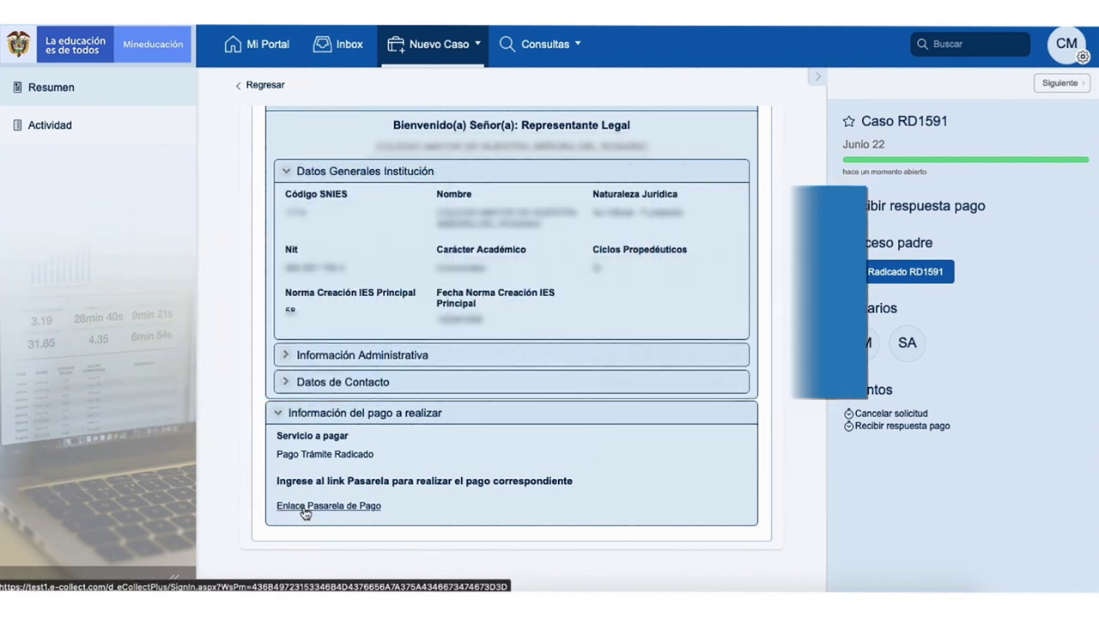
- Open the payment gateway, confirm the invoice and choose the paying bank
left_click(304, 506)
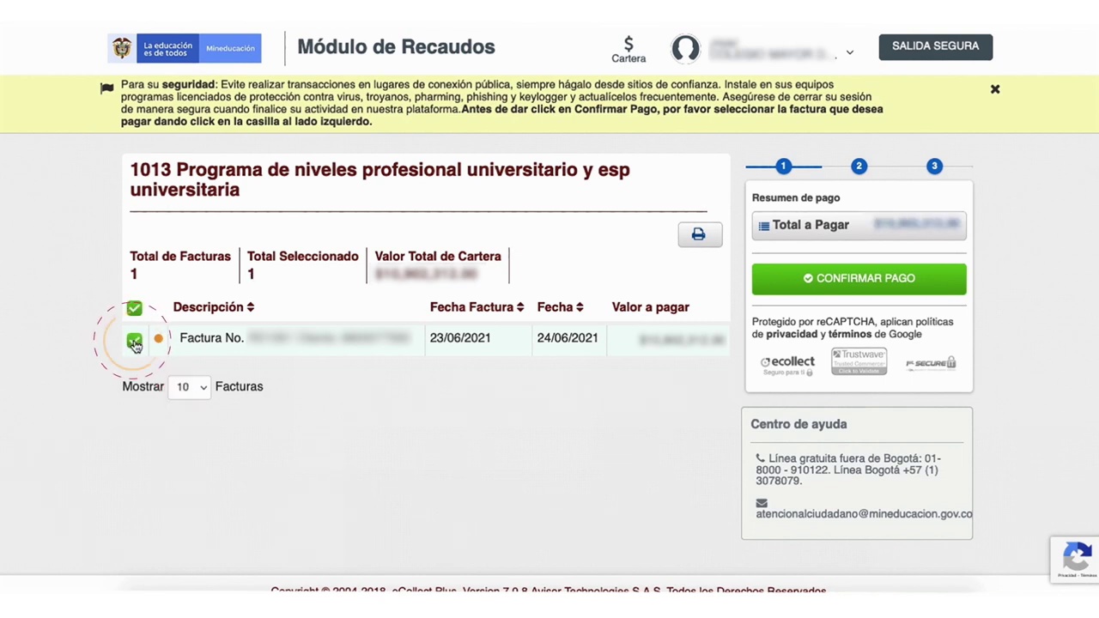
left_click(867, 282)
left_click(261, 281)
scroll(334, 432, "down", 3)
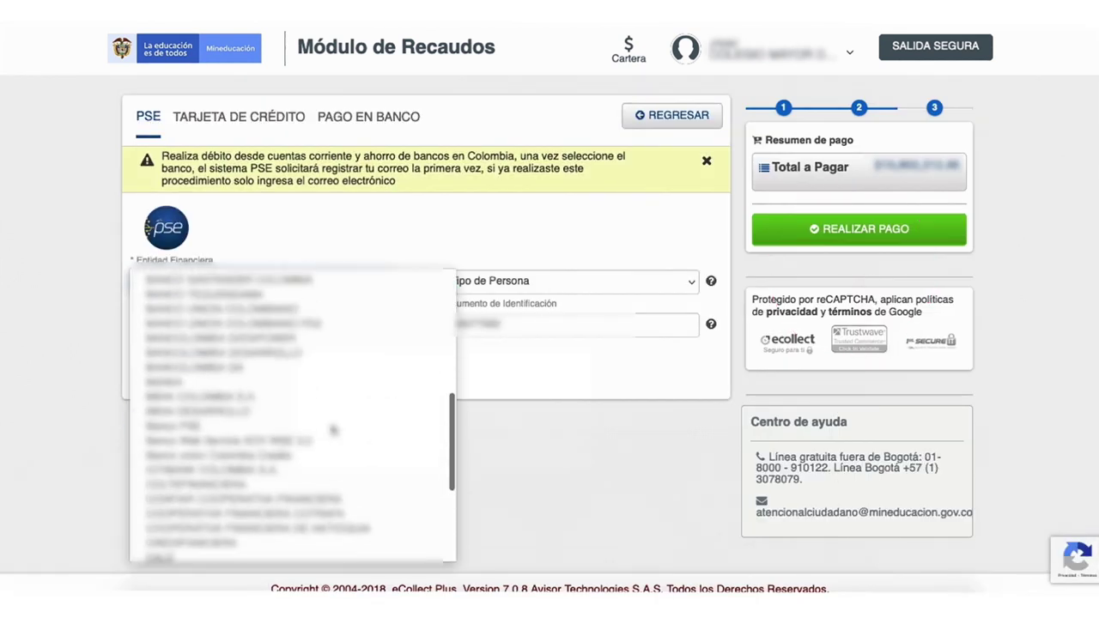
left_click(334, 432)
- Enter Persona Jurídica, NIT, the document number and payer e-mail, then submit to PSE
left_click(552, 285)
left_click(552, 313)
key("Tab")
key("n")
key("Tab")
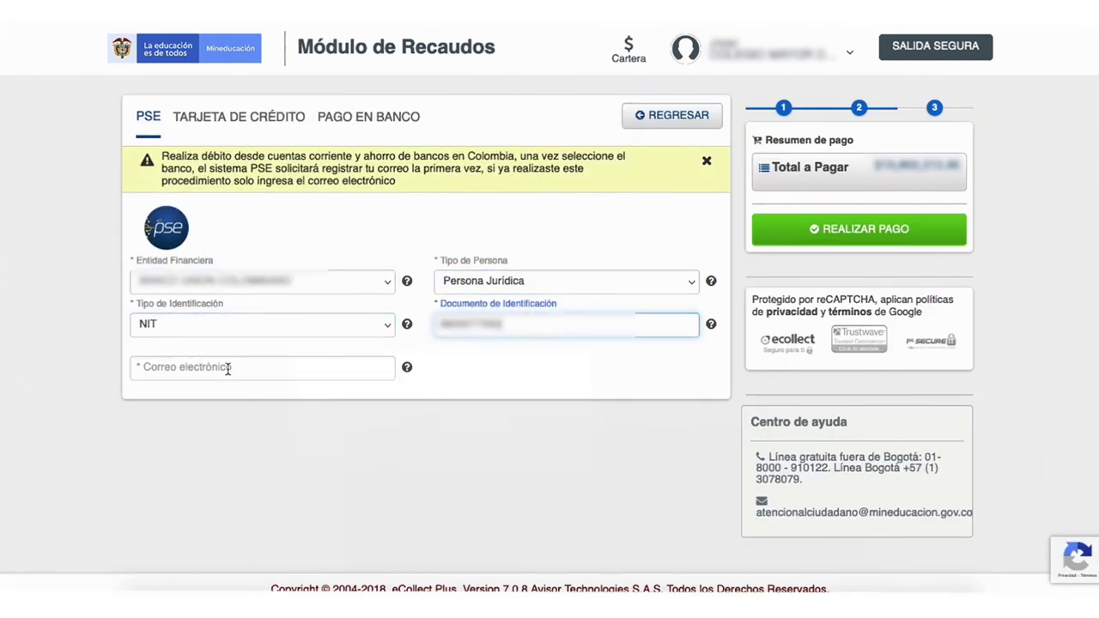
key("Tab")
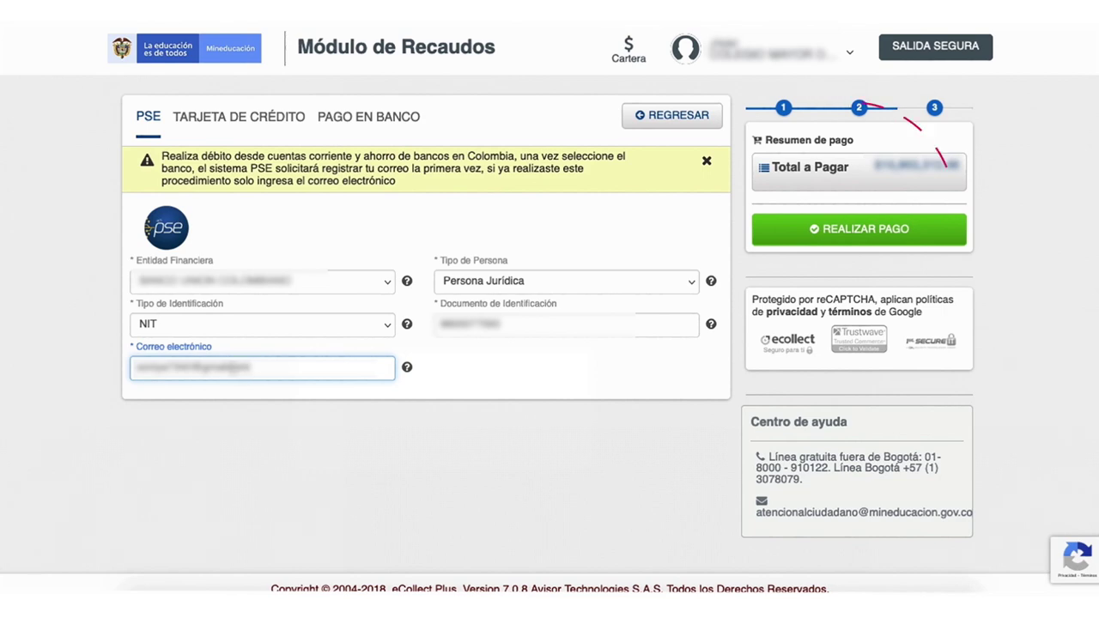
left_click(876, 234)
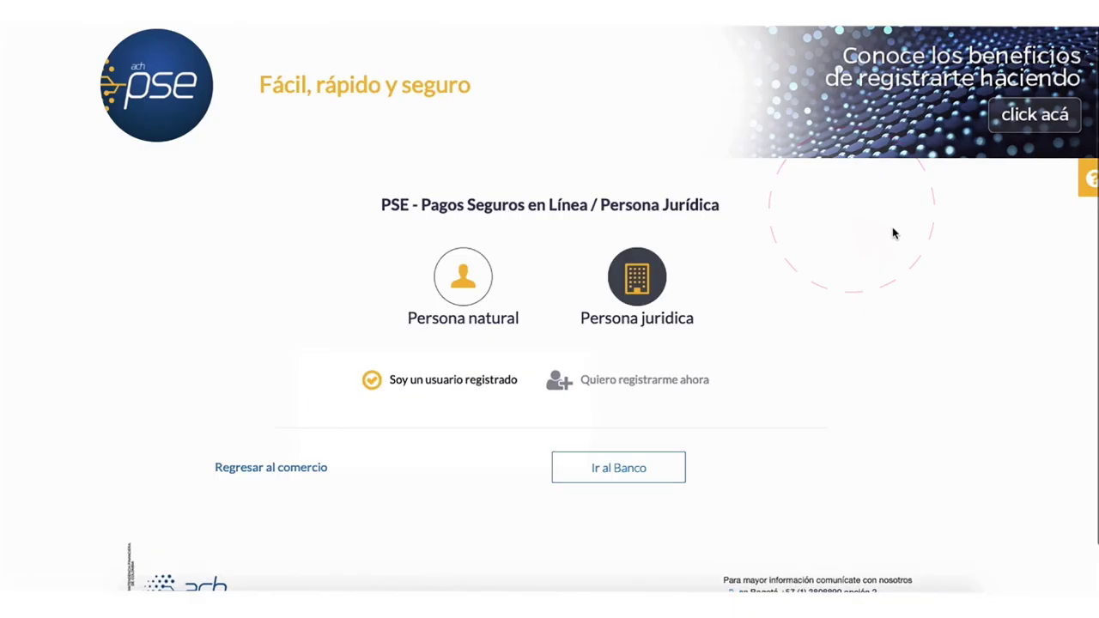
- Sign in to PSE with the company's NIT and registered e-mail, accepting the data policy
key("ctrl+v")
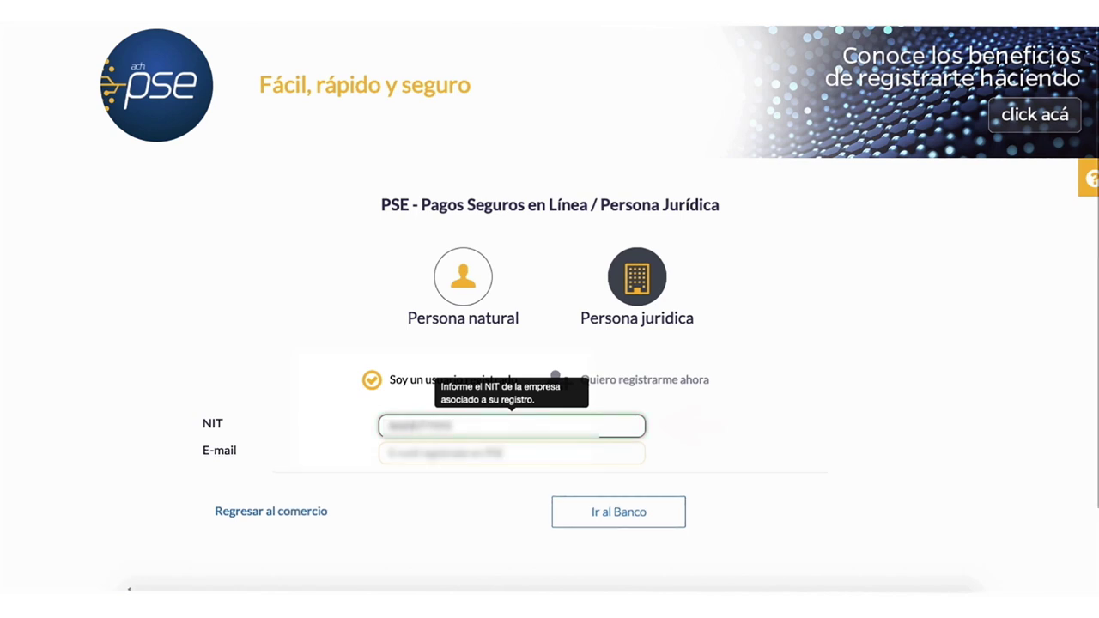
key("Tab")
key("ctrl+v")
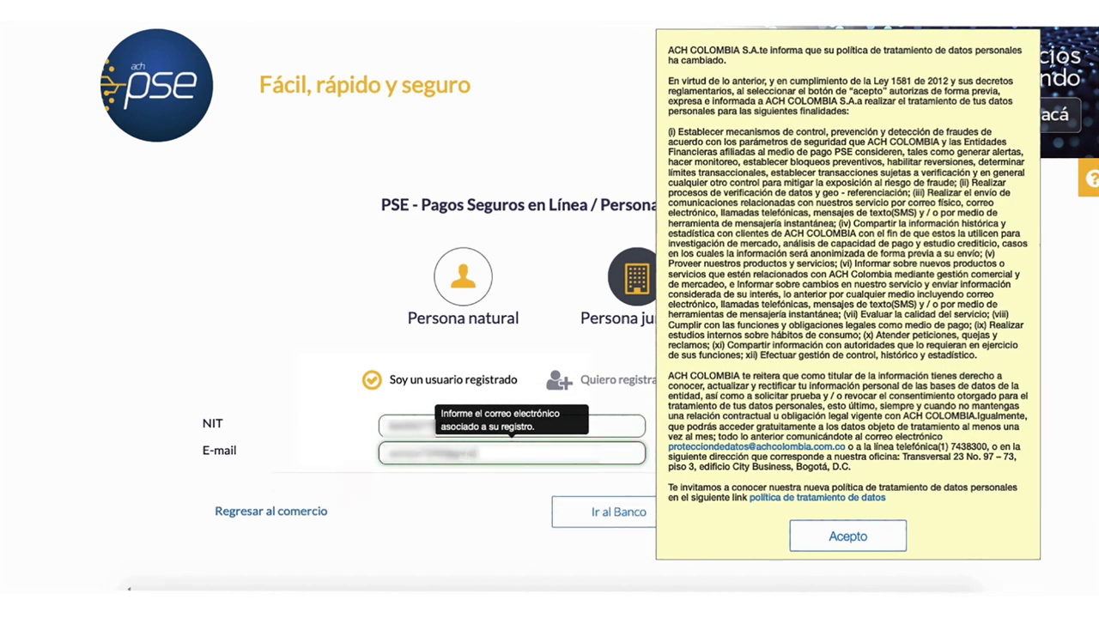
left_click(847, 537)
left_click(625, 512)
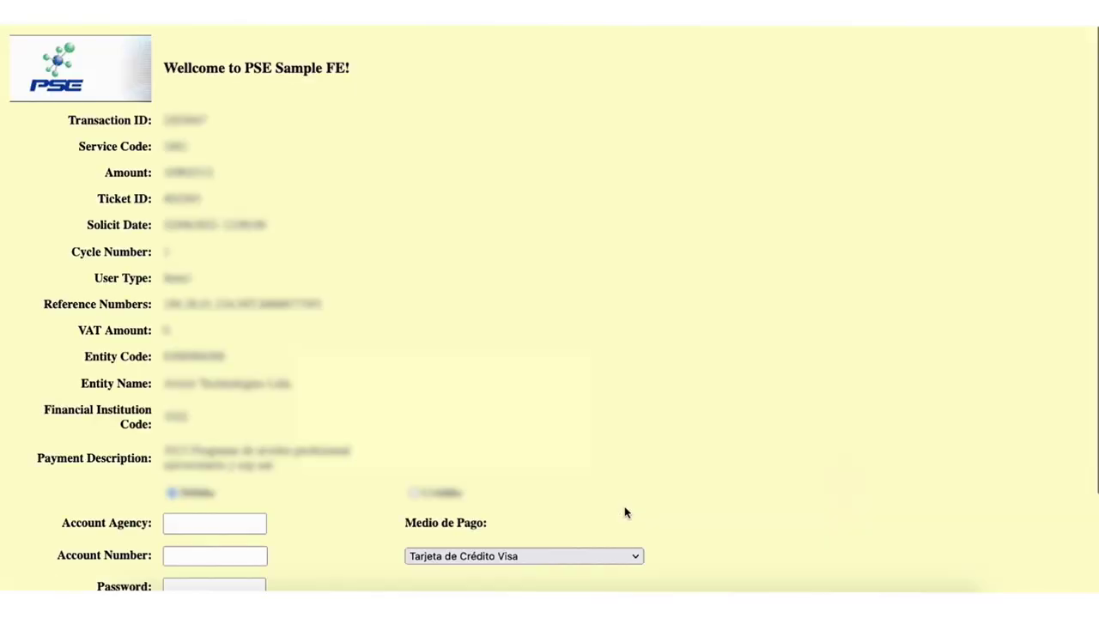
- Enter the test bank's account agency, account number and password, and pay
scroll(585, 389, "down", 3)
left_click(215, 412)
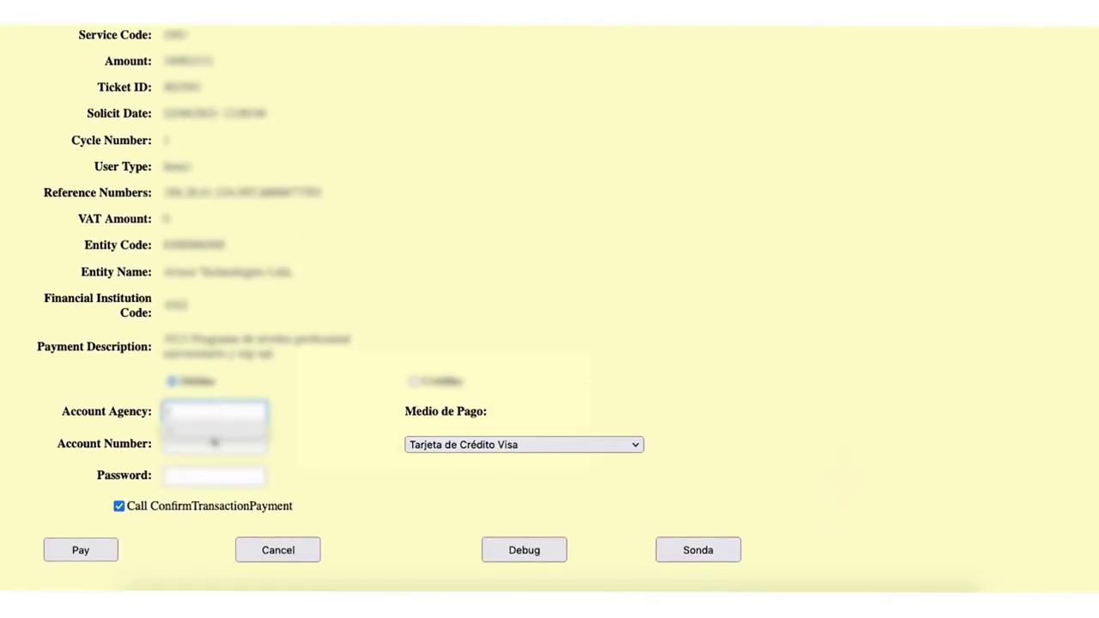
left_click(212, 443)
left_click(215, 474)
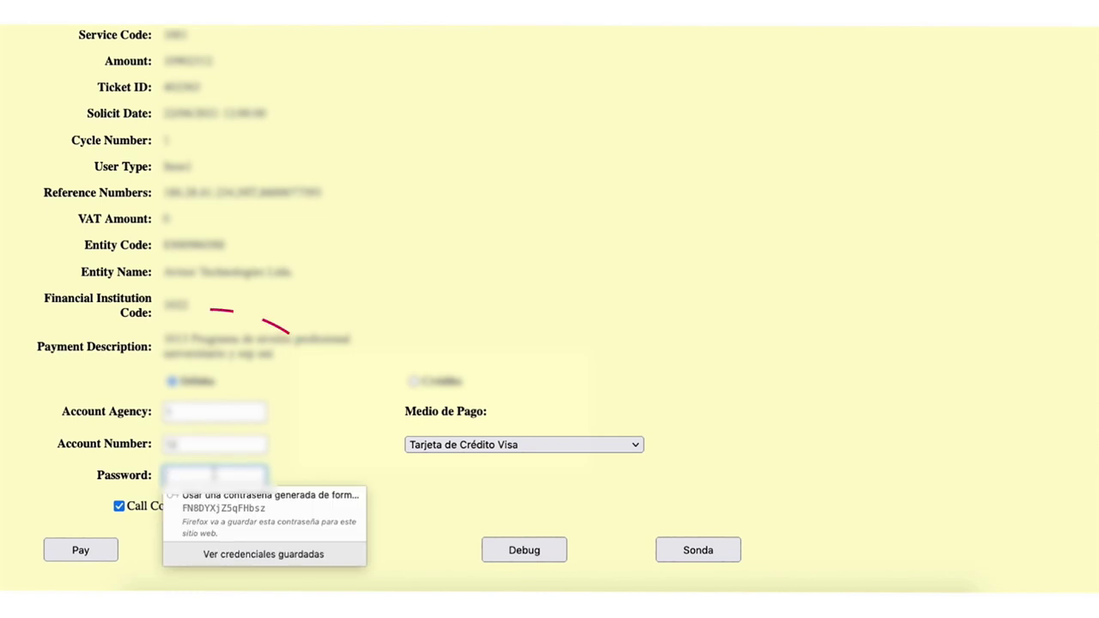
type("123")
left_click(81, 549)
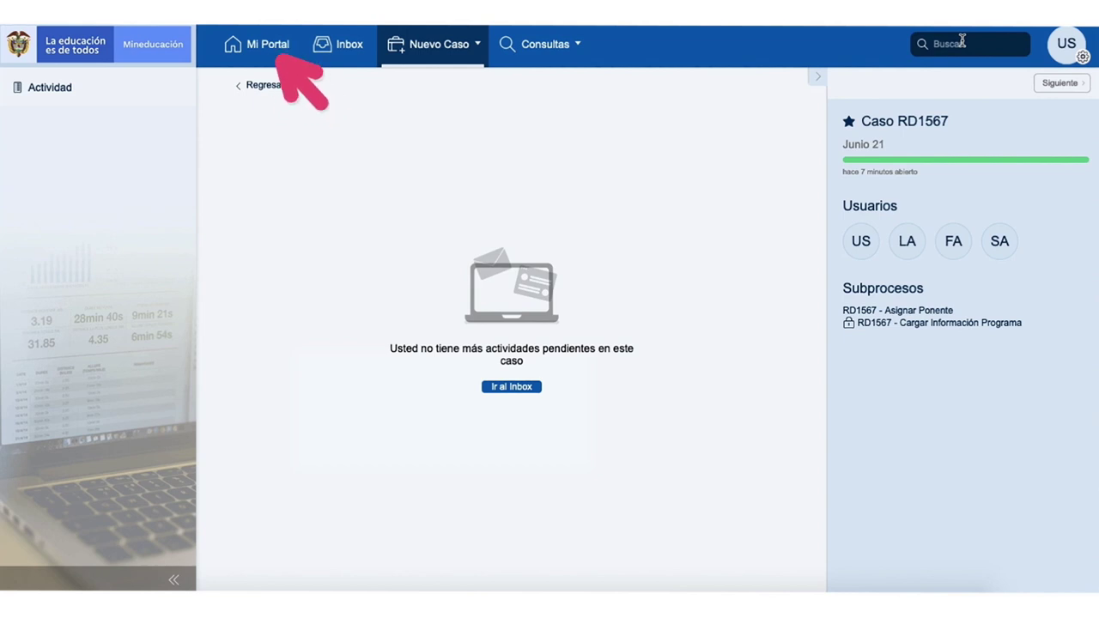
- Open the last page of Mi Portal favourites and view case RD1567's status history
left_click(257, 48)
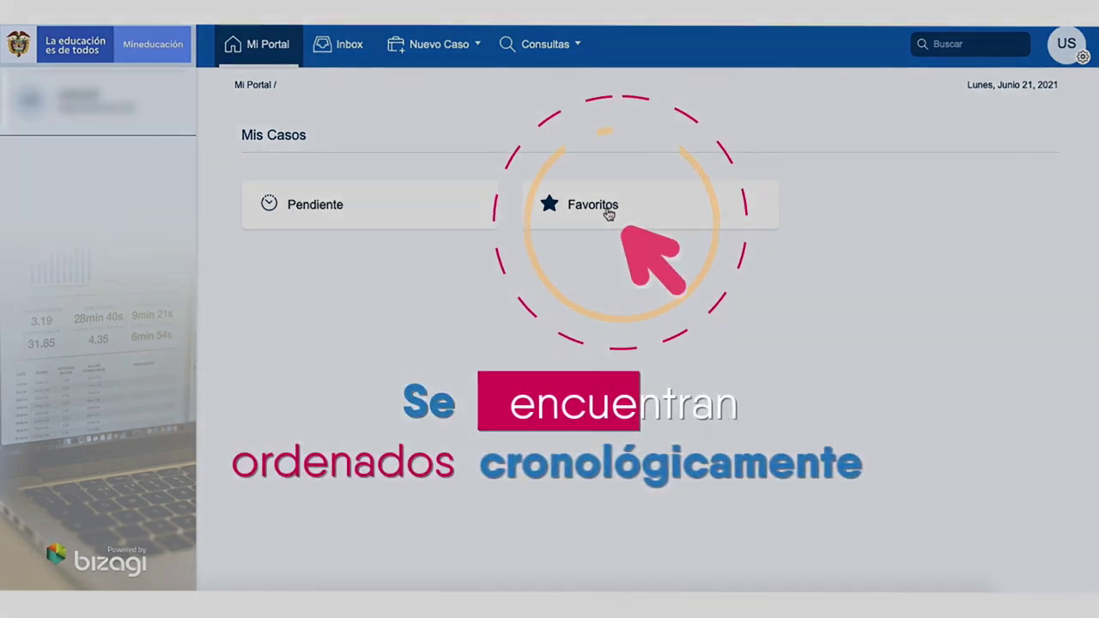
left_click(608, 213)
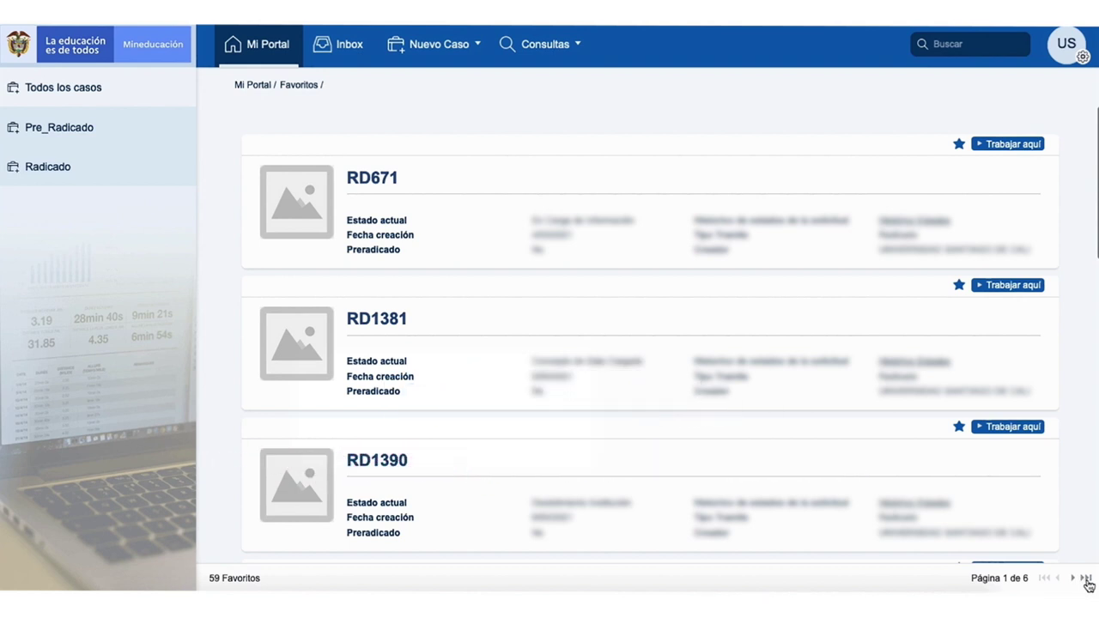
left_click(1085, 578)
scroll(758, 437, "down", 6)
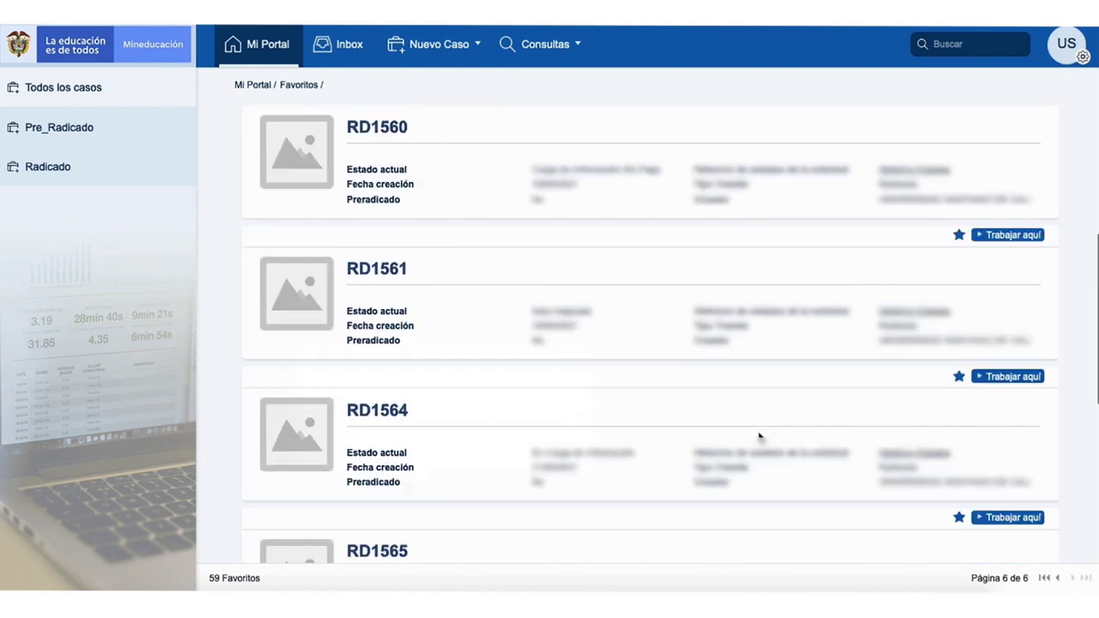
scroll(758, 437, "down", 3)
left_click(931, 437)
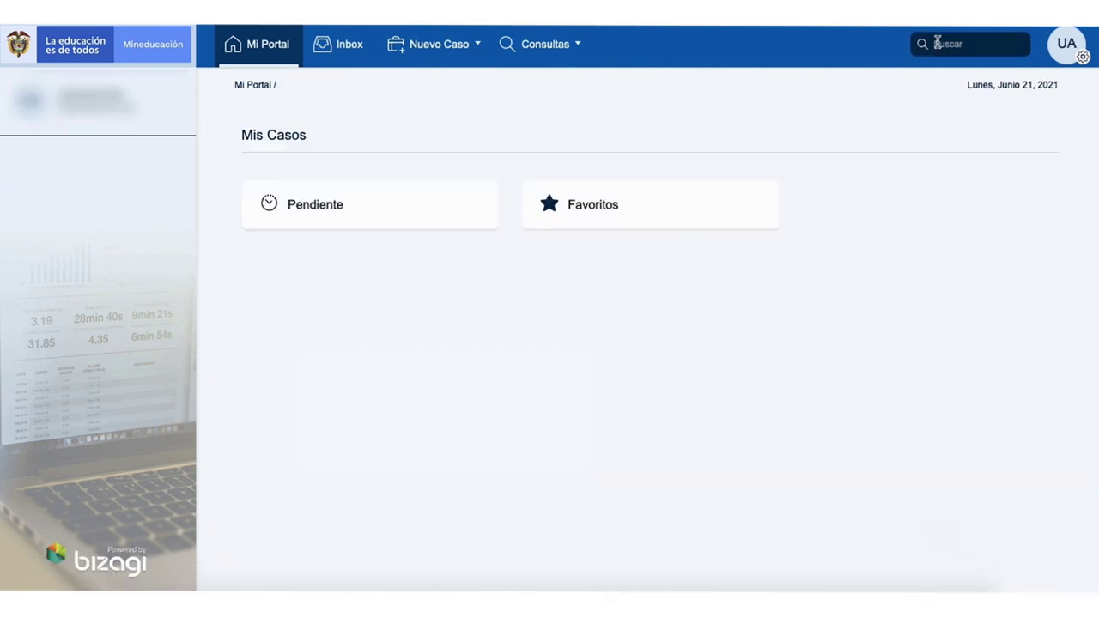
- Search SACES for case RD1575
left_click(936, 43)
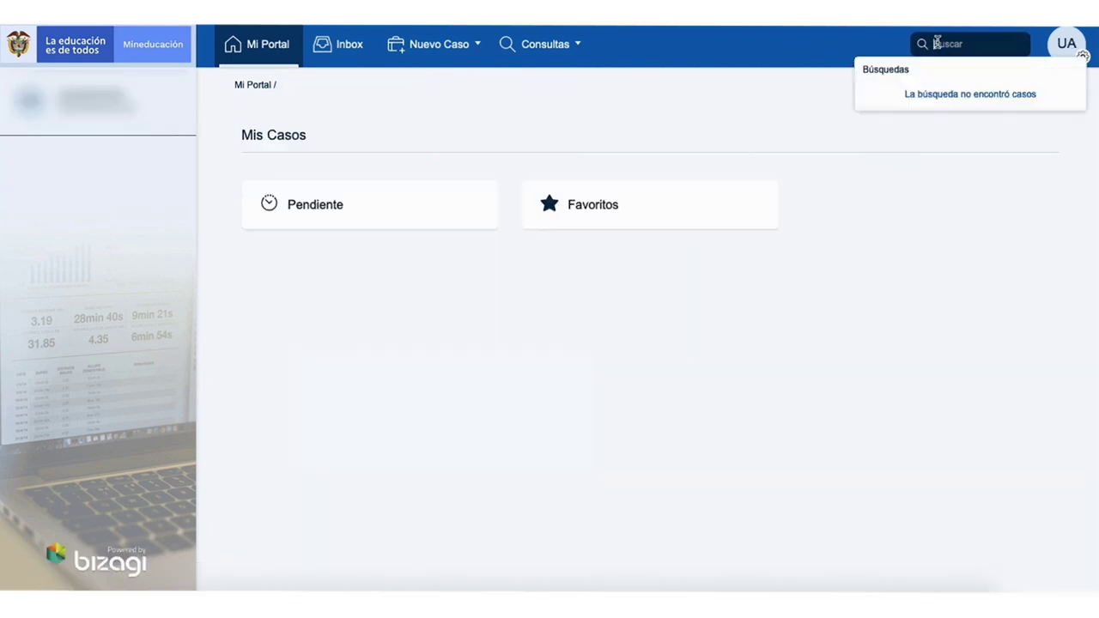
type("RD1")
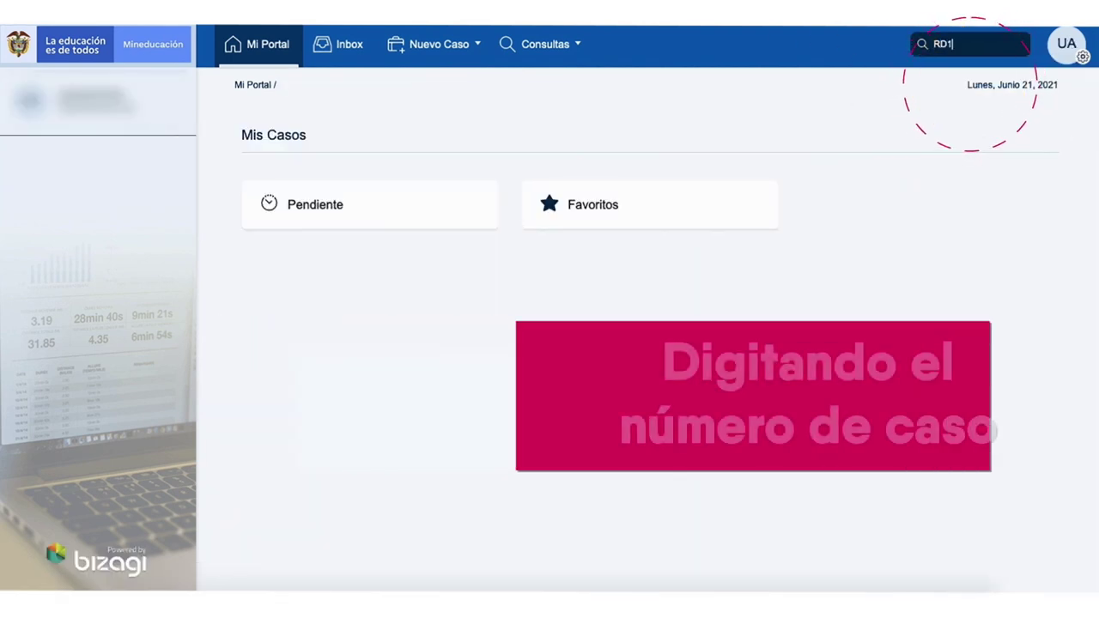
type("575")
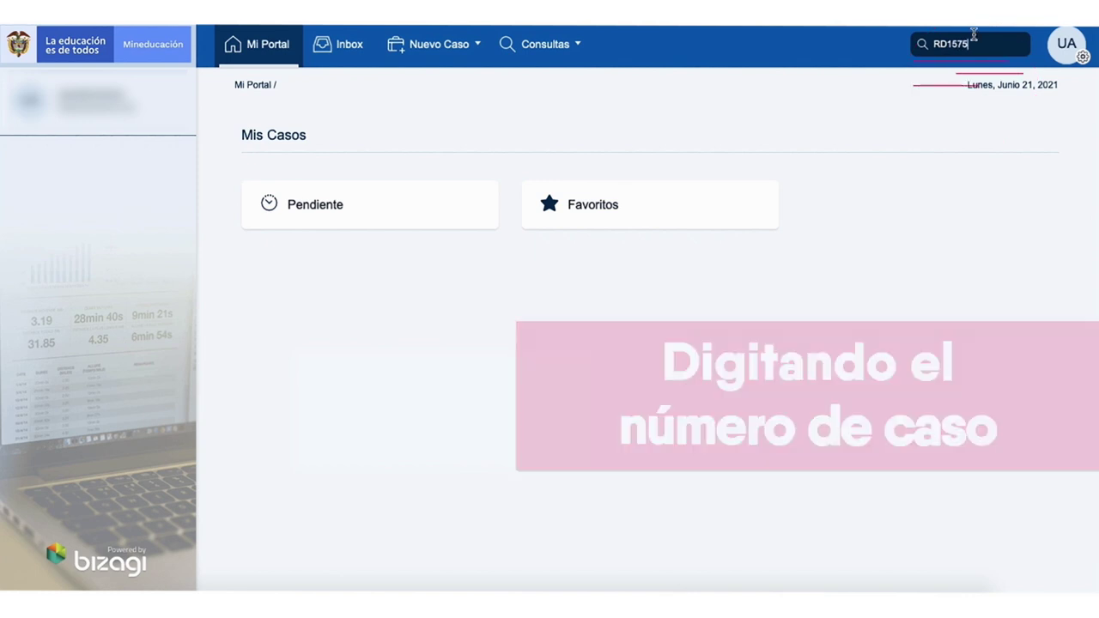
key("Return")
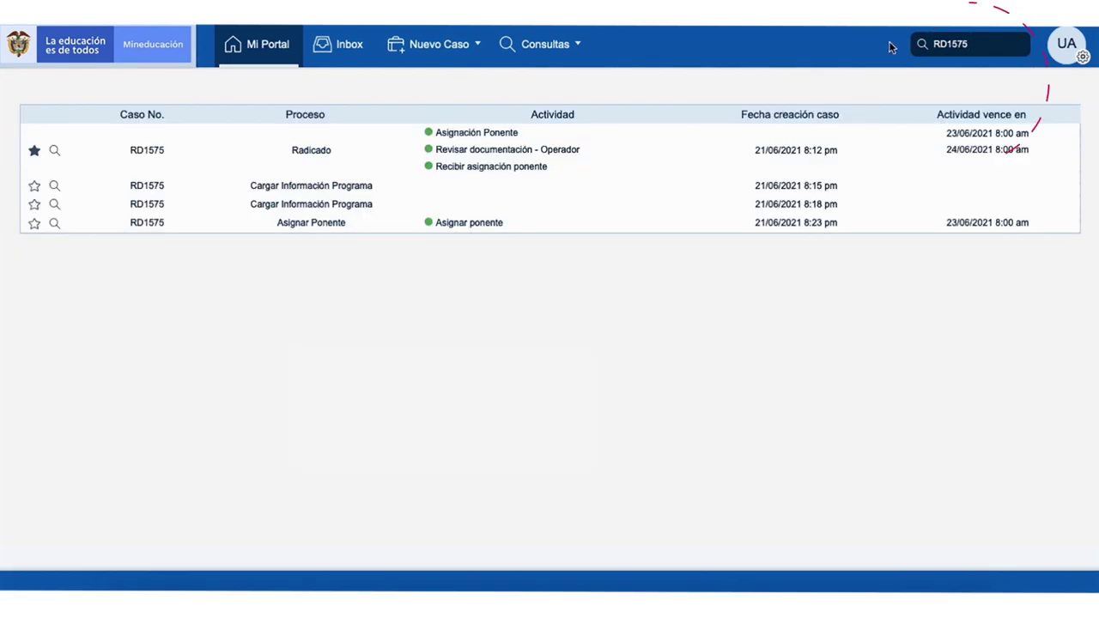